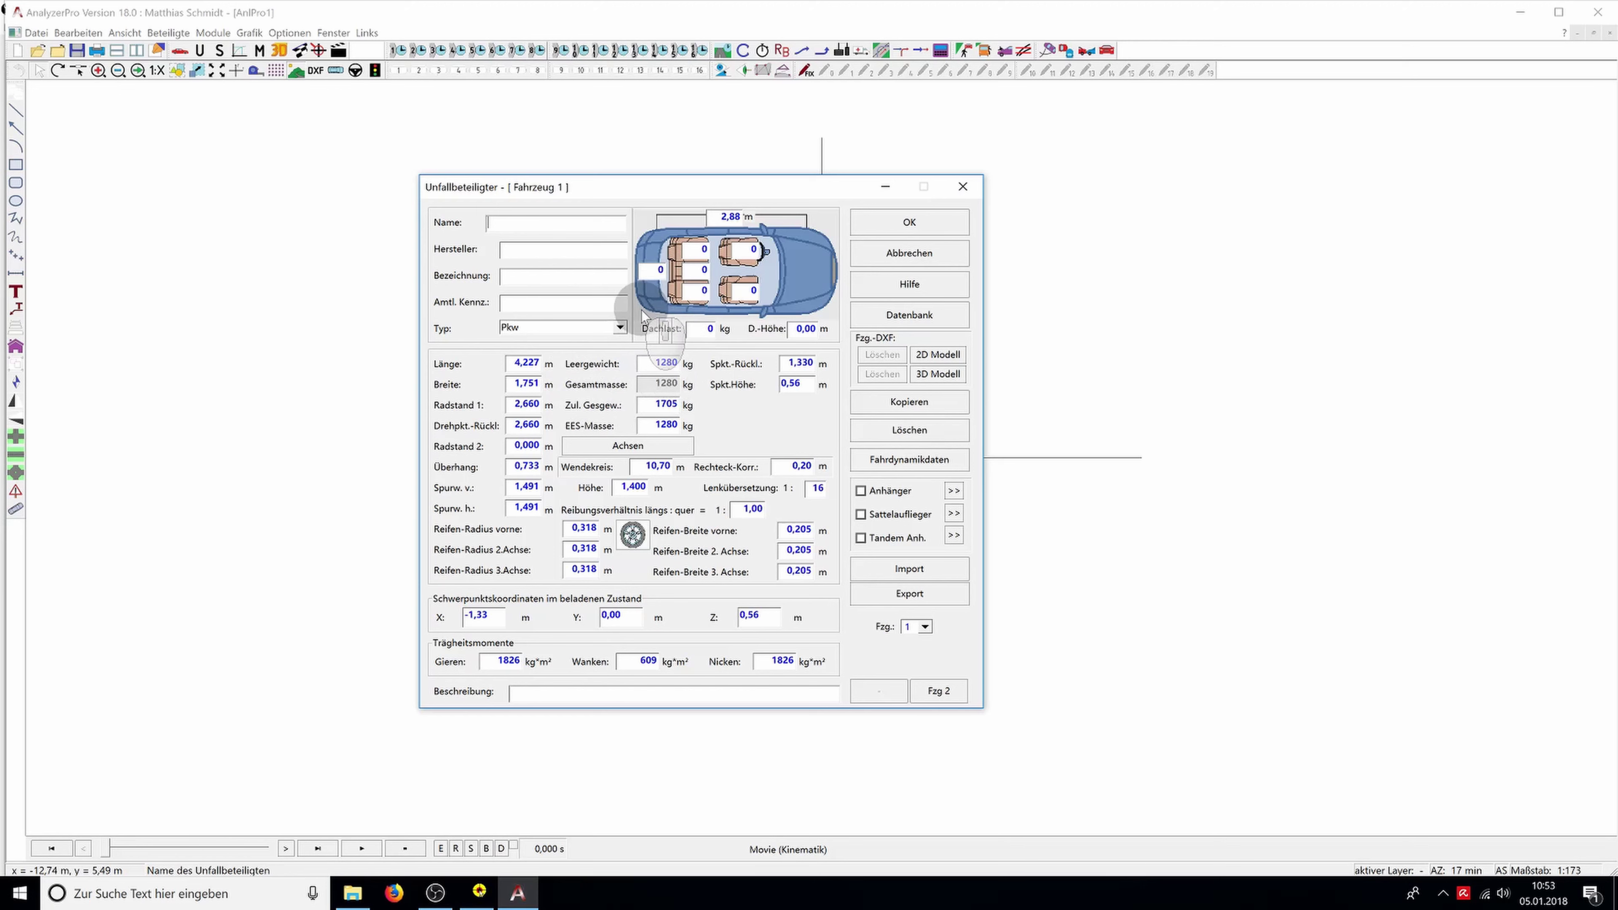
pyautogui.click(619, 327)
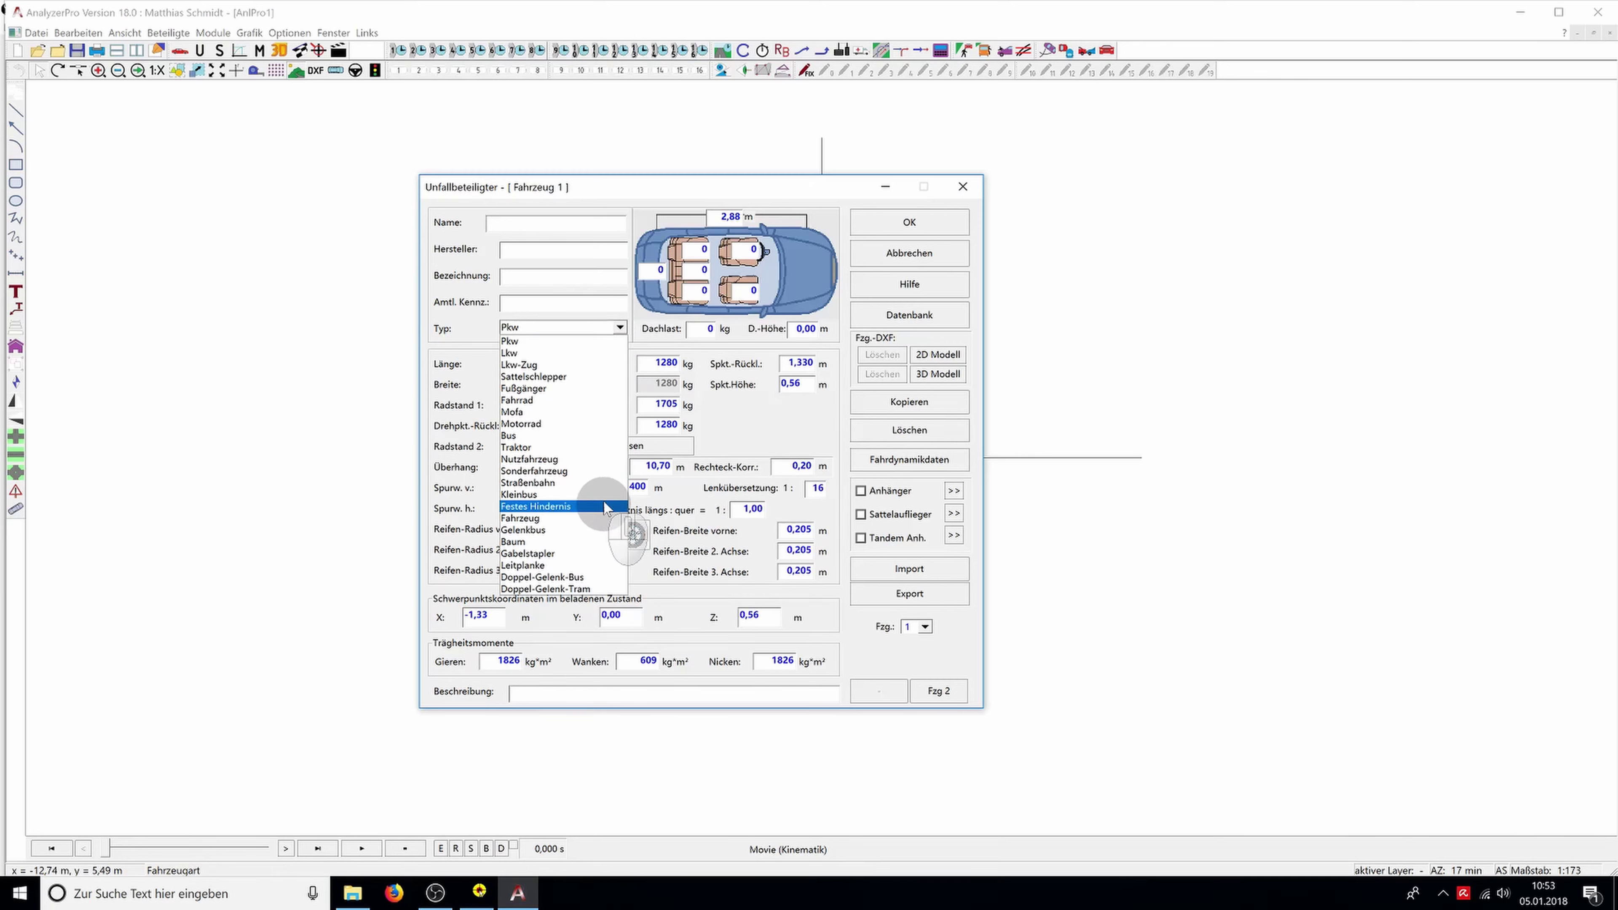
pyautogui.click(627, 316)
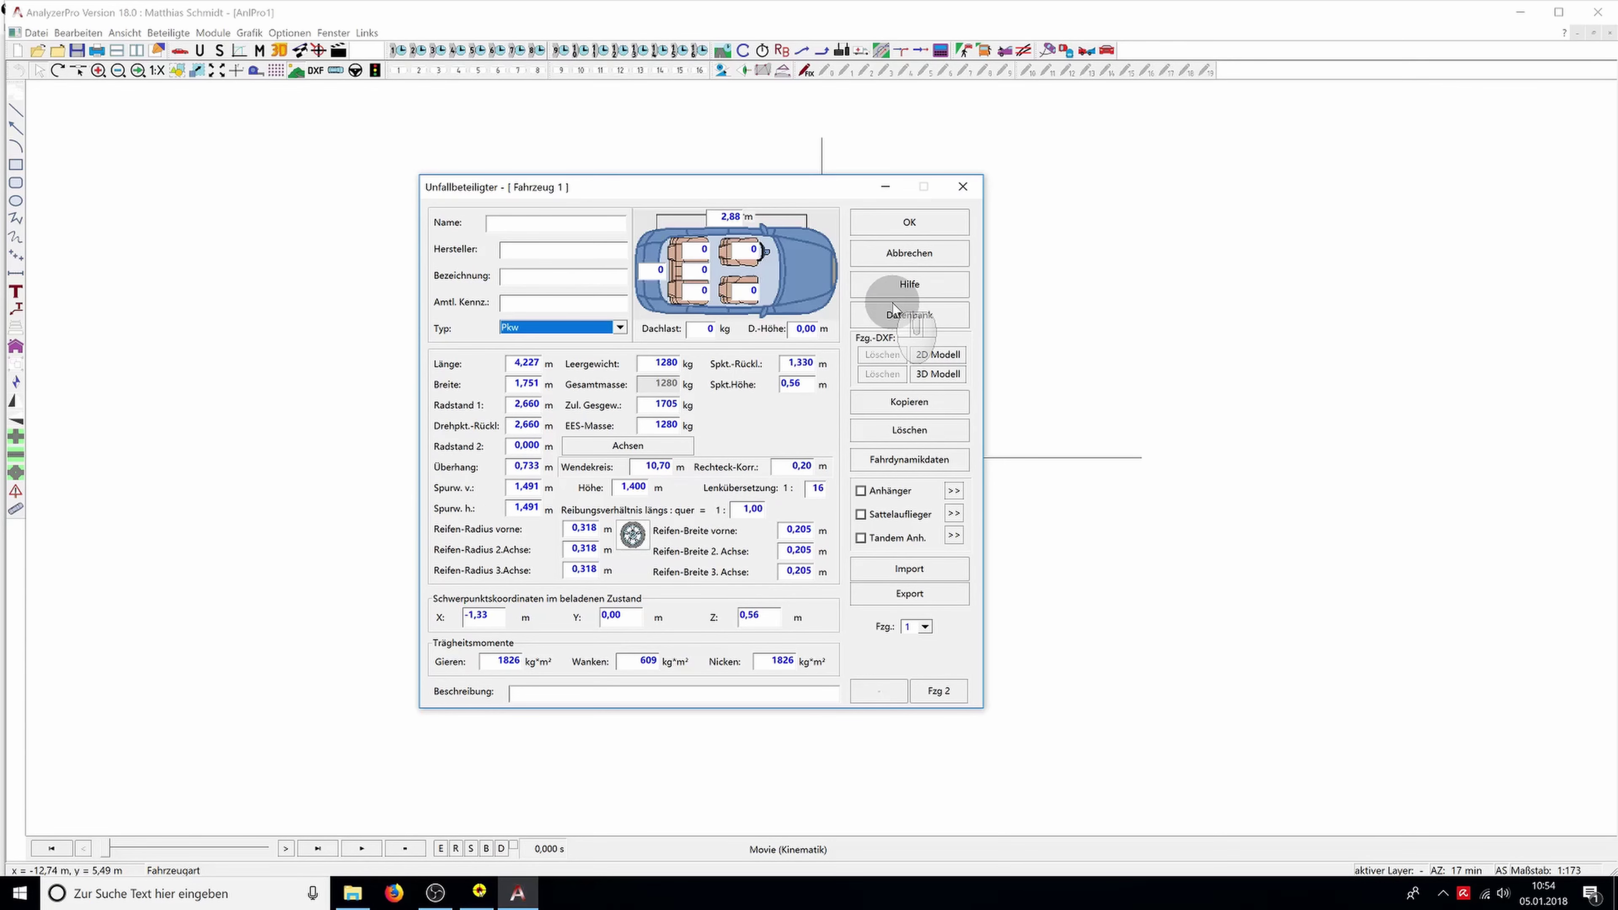
# Open the vehicle database for vehicle 1 and choose Audi as the manufacturer
pyautogui.click(895, 317)
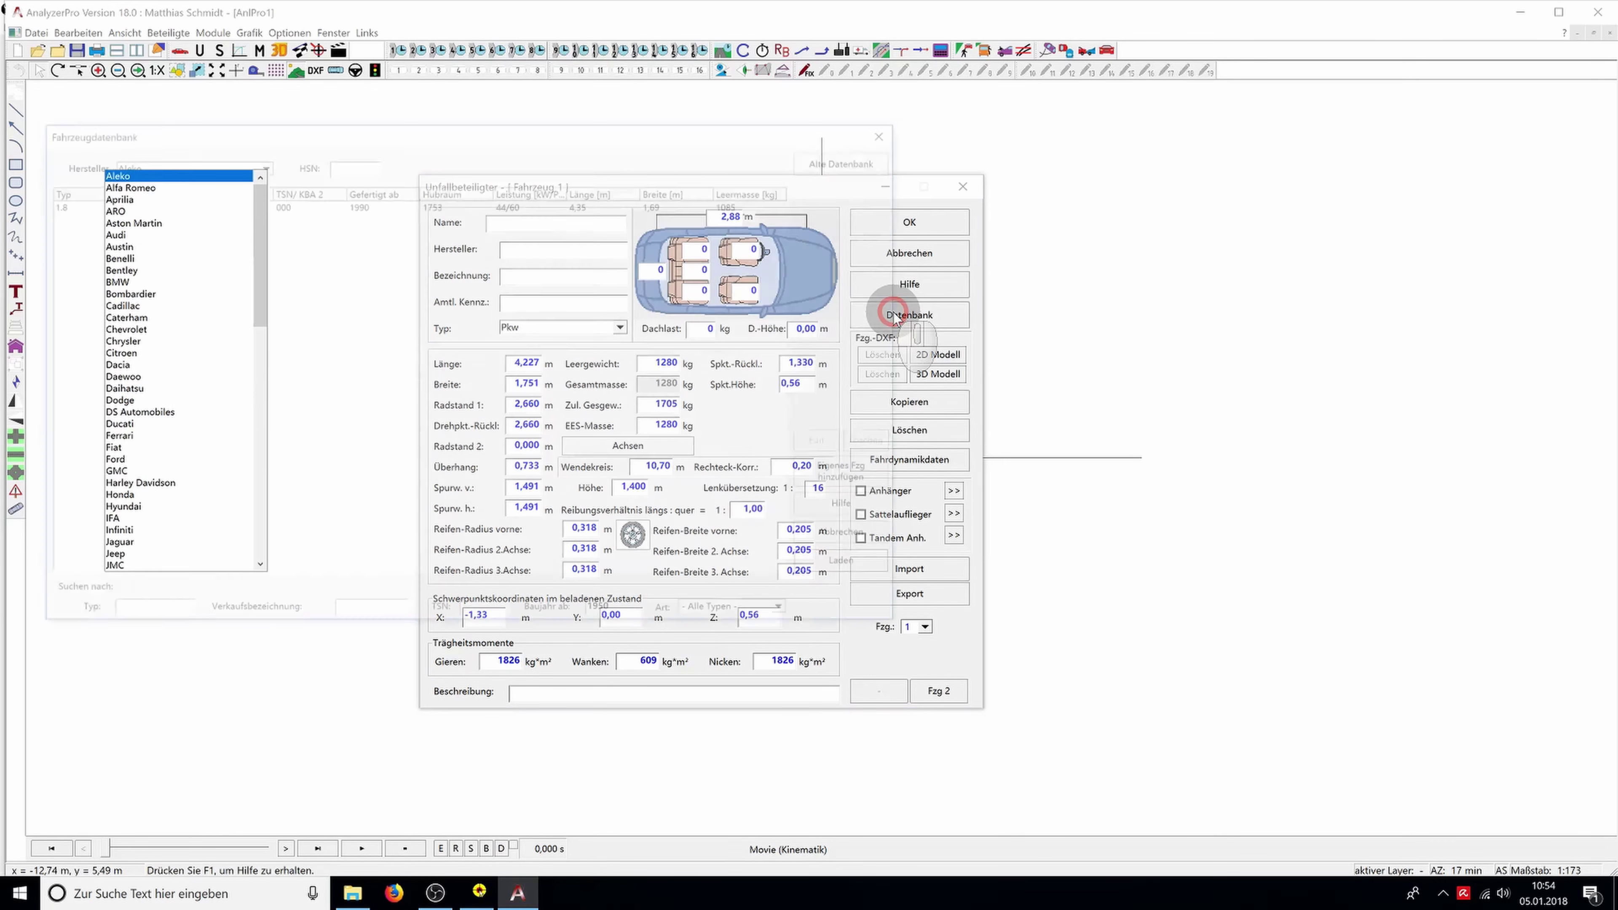
pyautogui.click(430, 134)
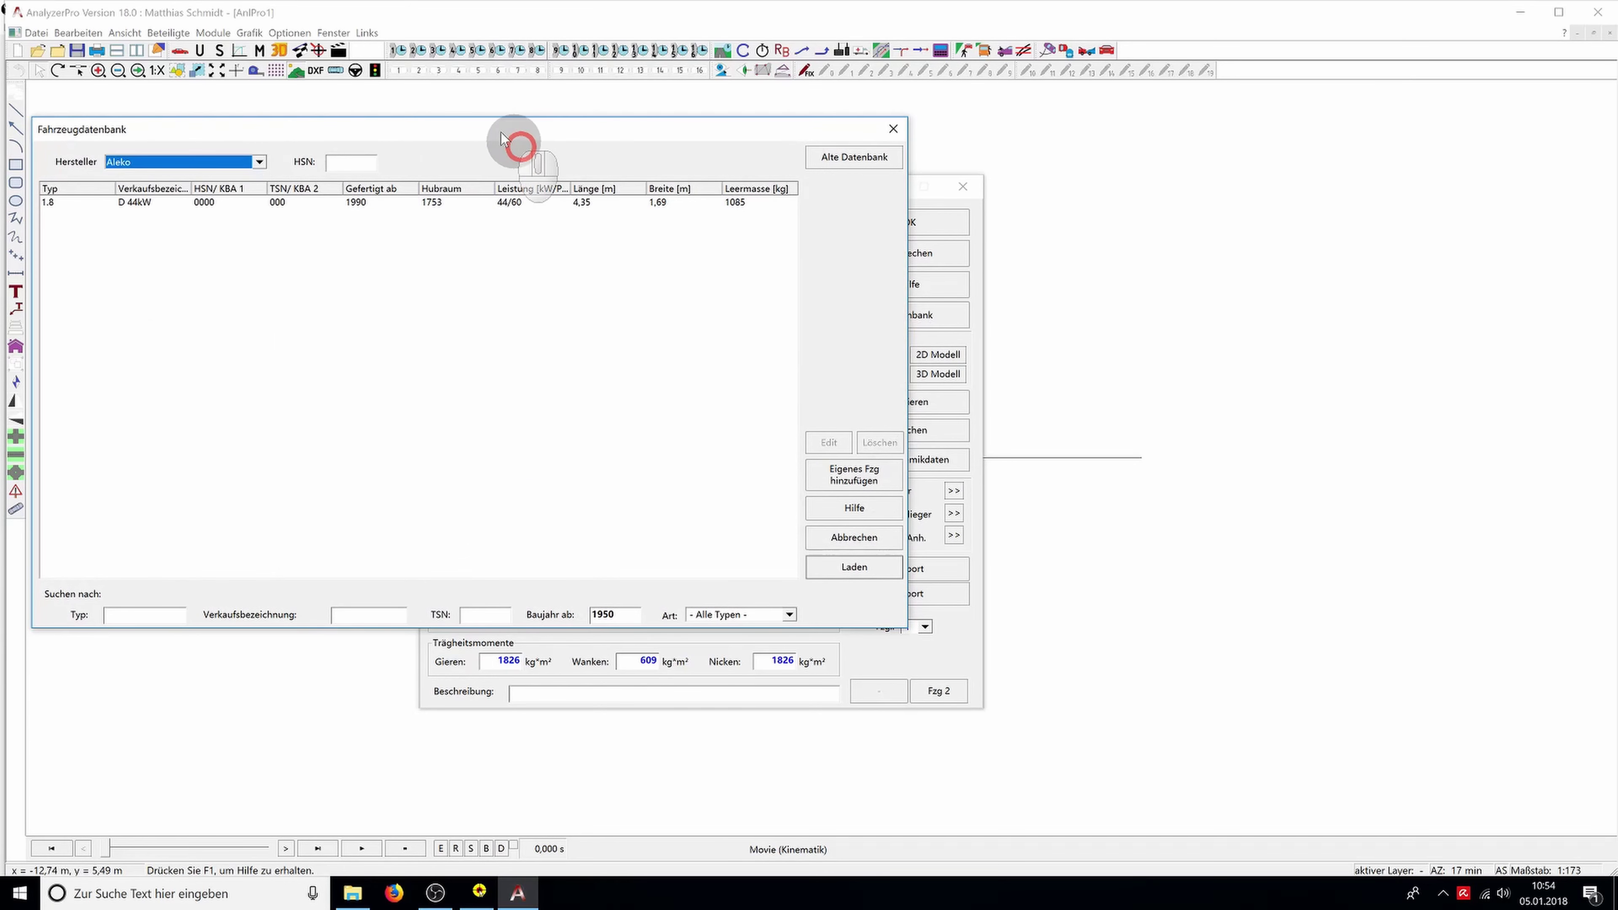
pyautogui.moveTo(486, 128); pyautogui.dragTo(735, 187)
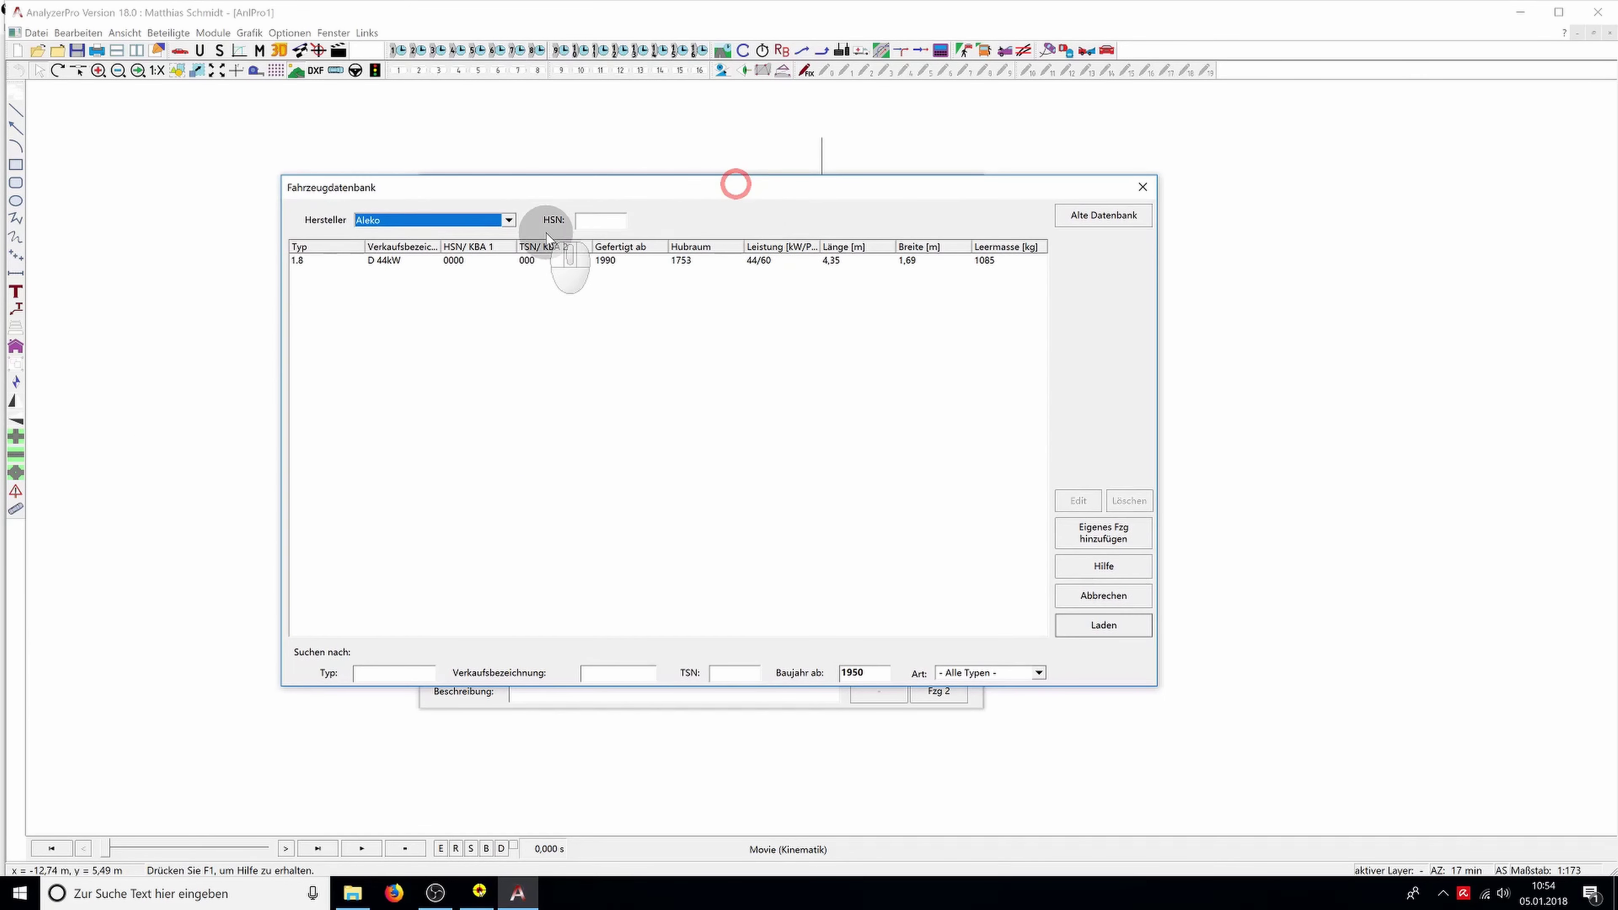
pyautogui.click(508, 220)
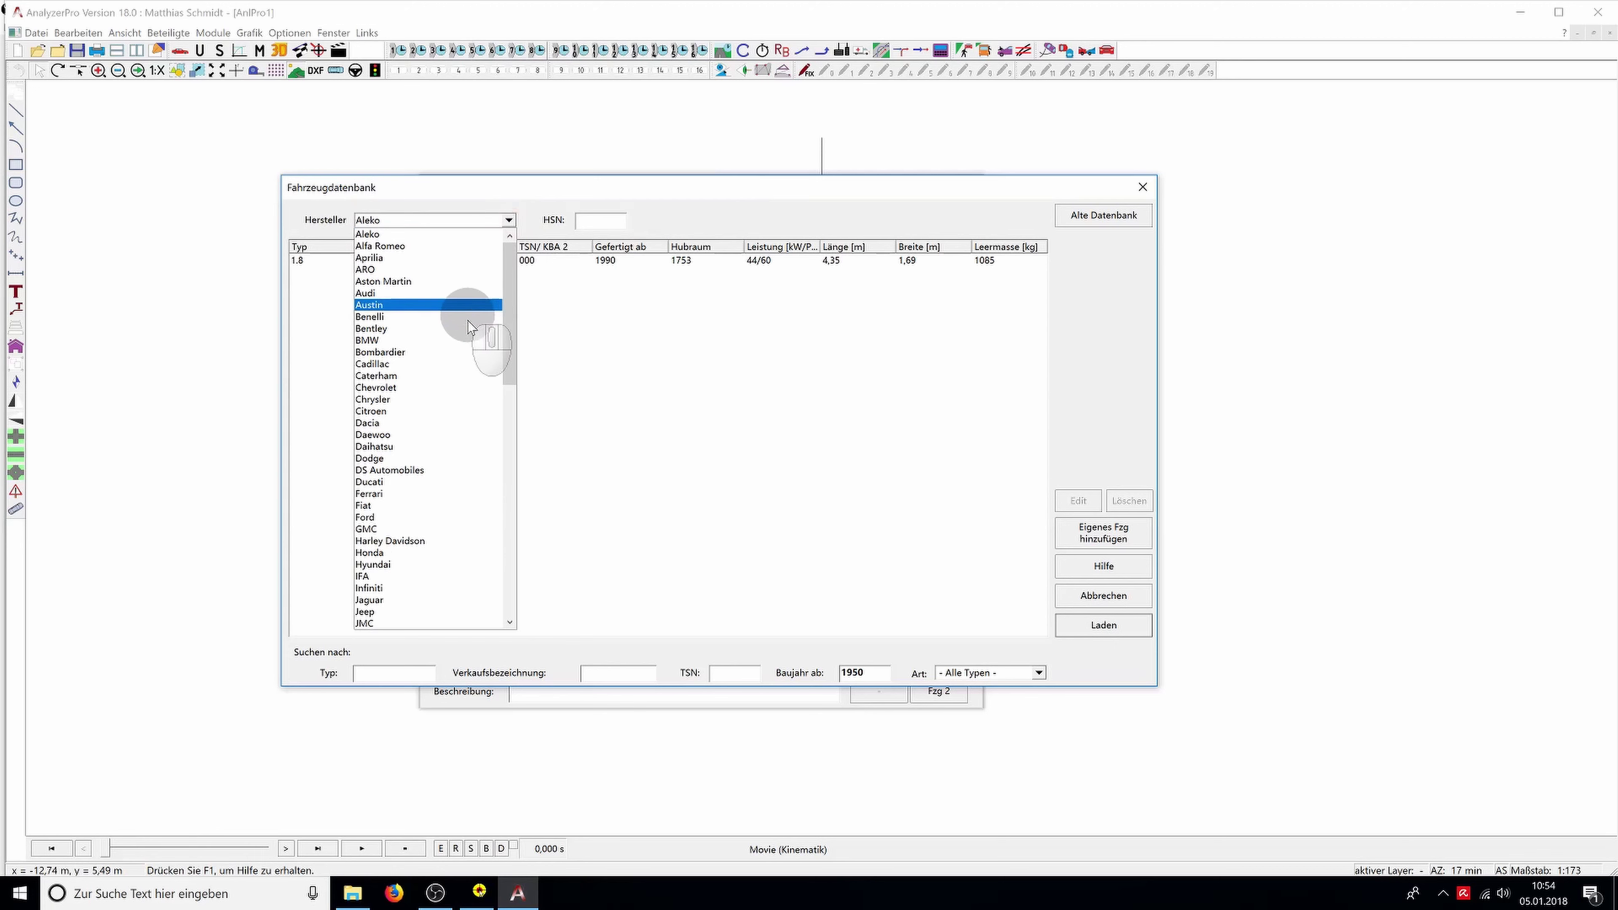
pyautogui.scroll(2, 466, 332)
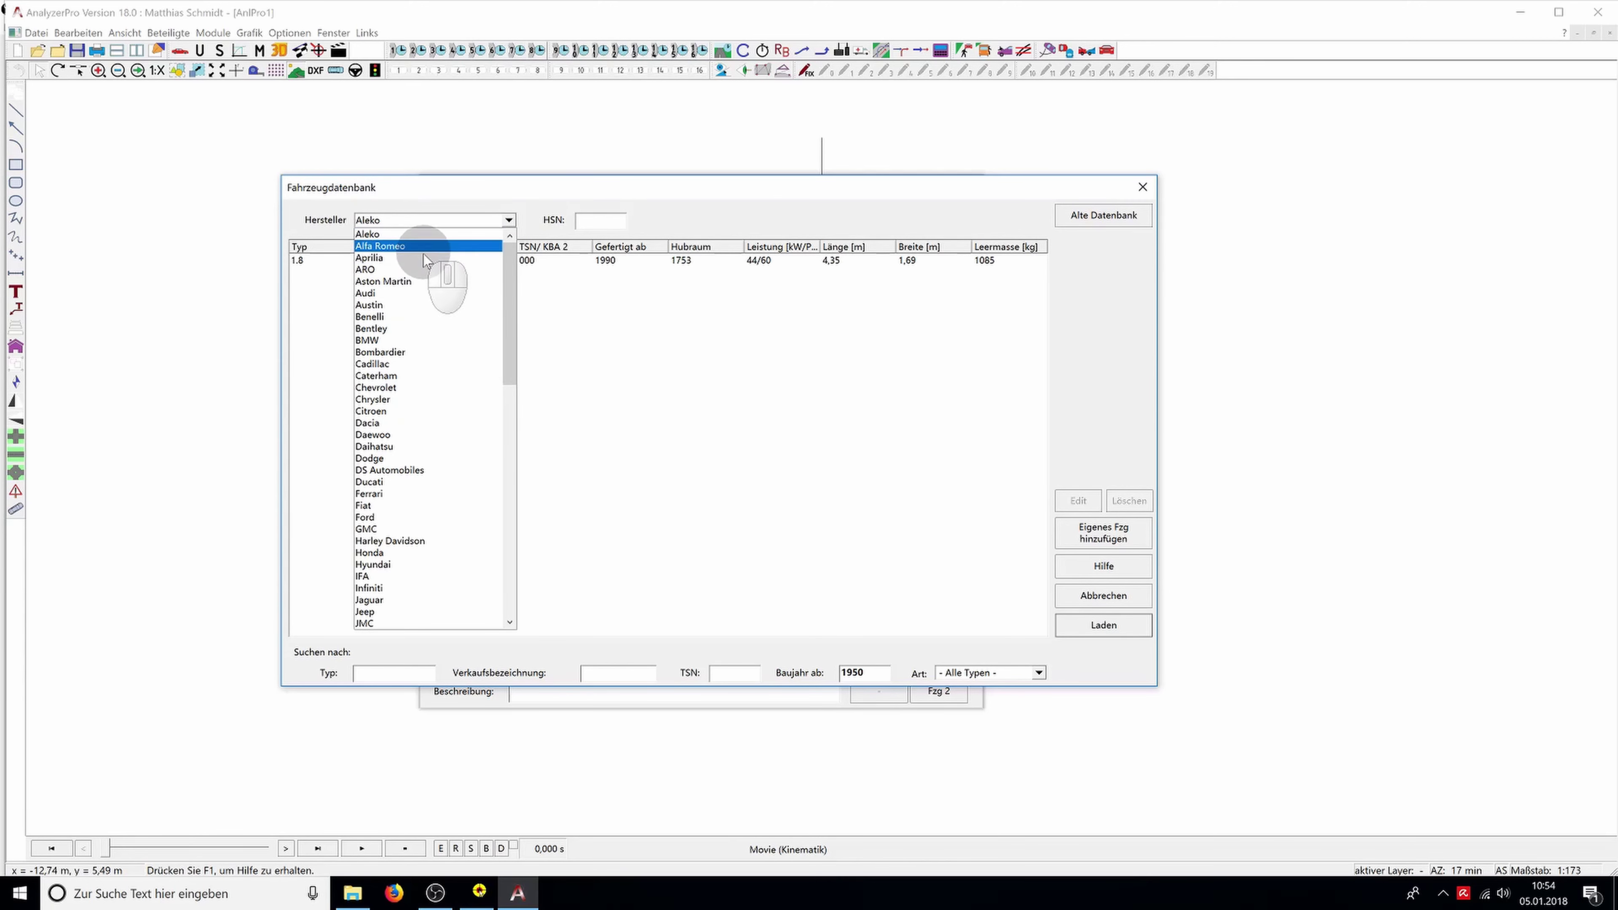
pyautogui.click(427, 293)
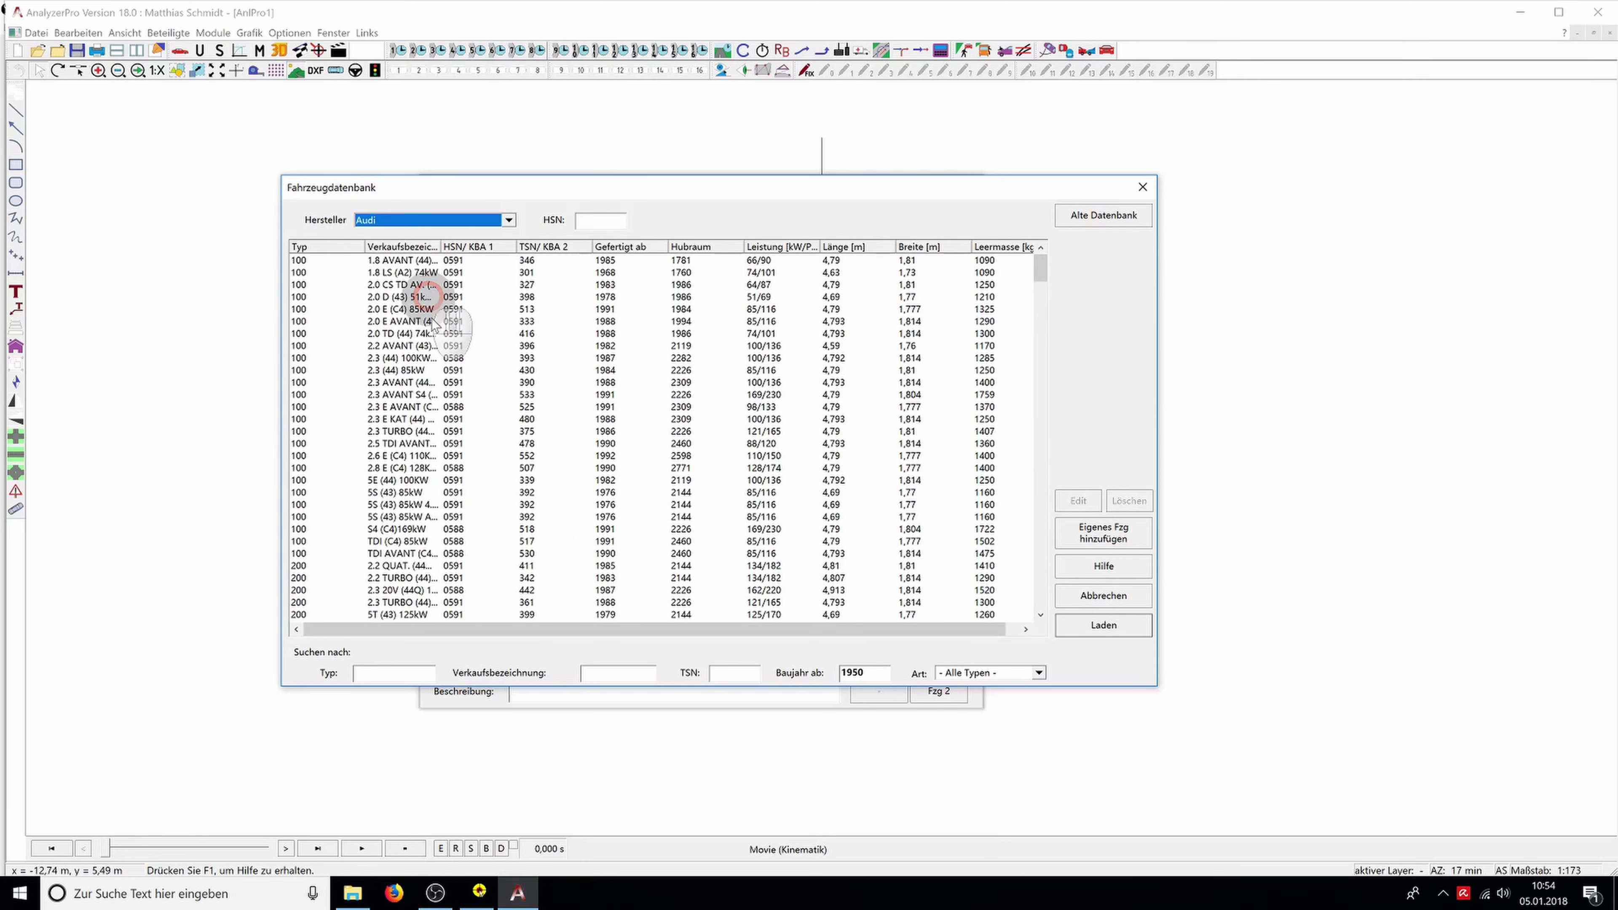
# Filter the Audi vehicles by type a4 and load the A4 (8E) 2.5 tdi Avant with TSN 805 and 120 kW
pyautogui.scroll(-7, 460, 352)
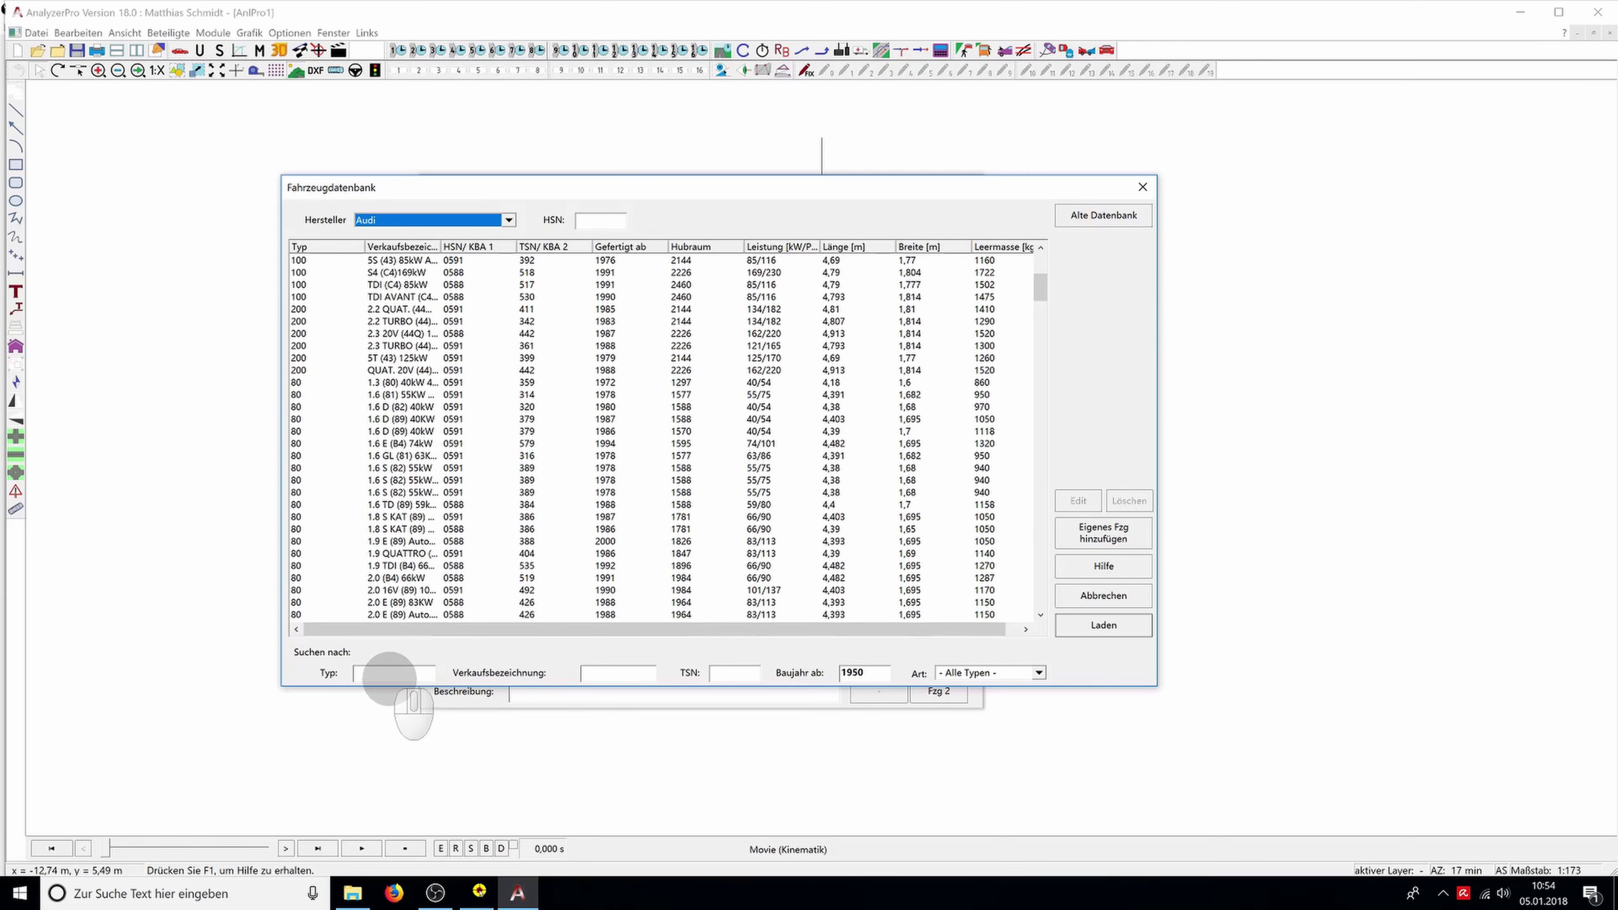
pyautogui.click(388, 674)
pyautogui.write('a')
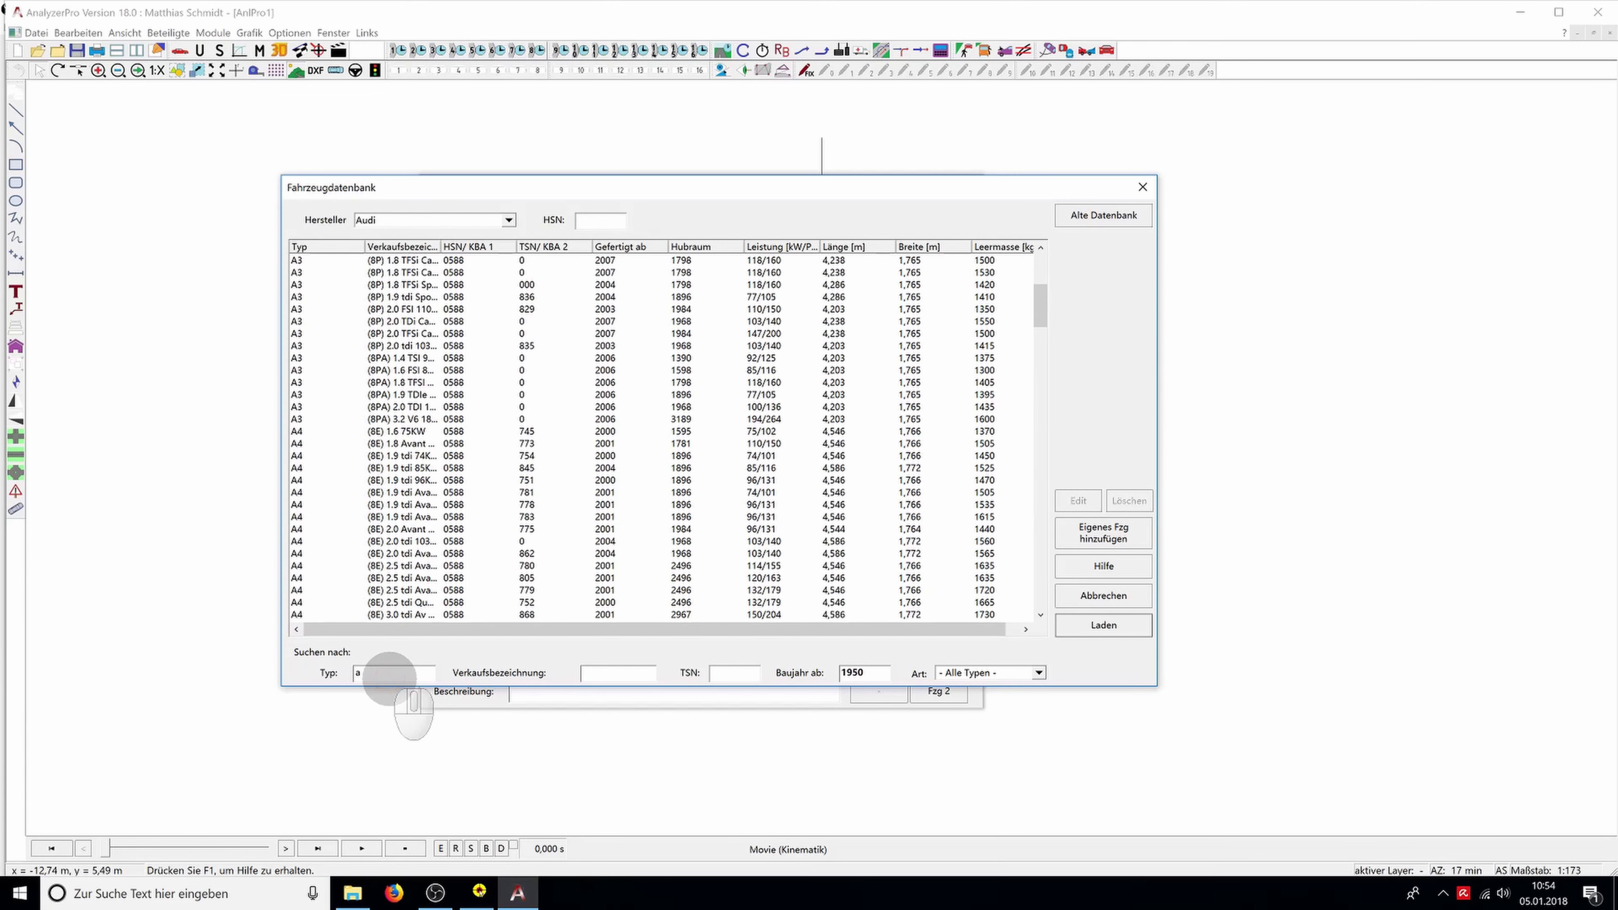
pyautogui.write('4')
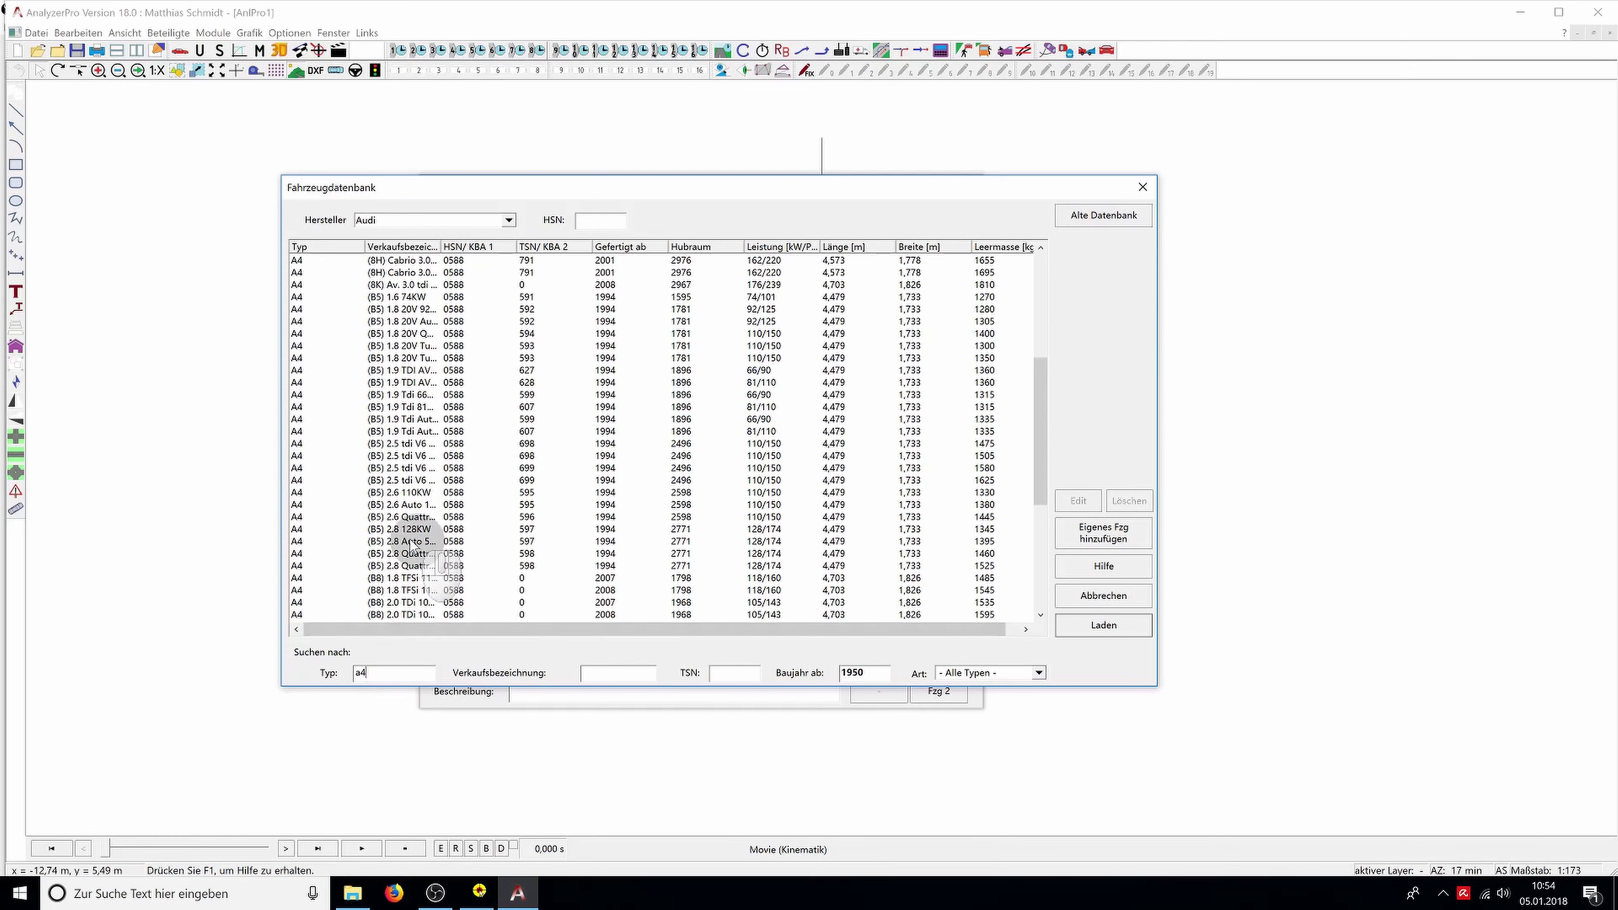
pyautogui.scroll(1, 400, 529)
pyautogui.scroll(6, 400, 529)
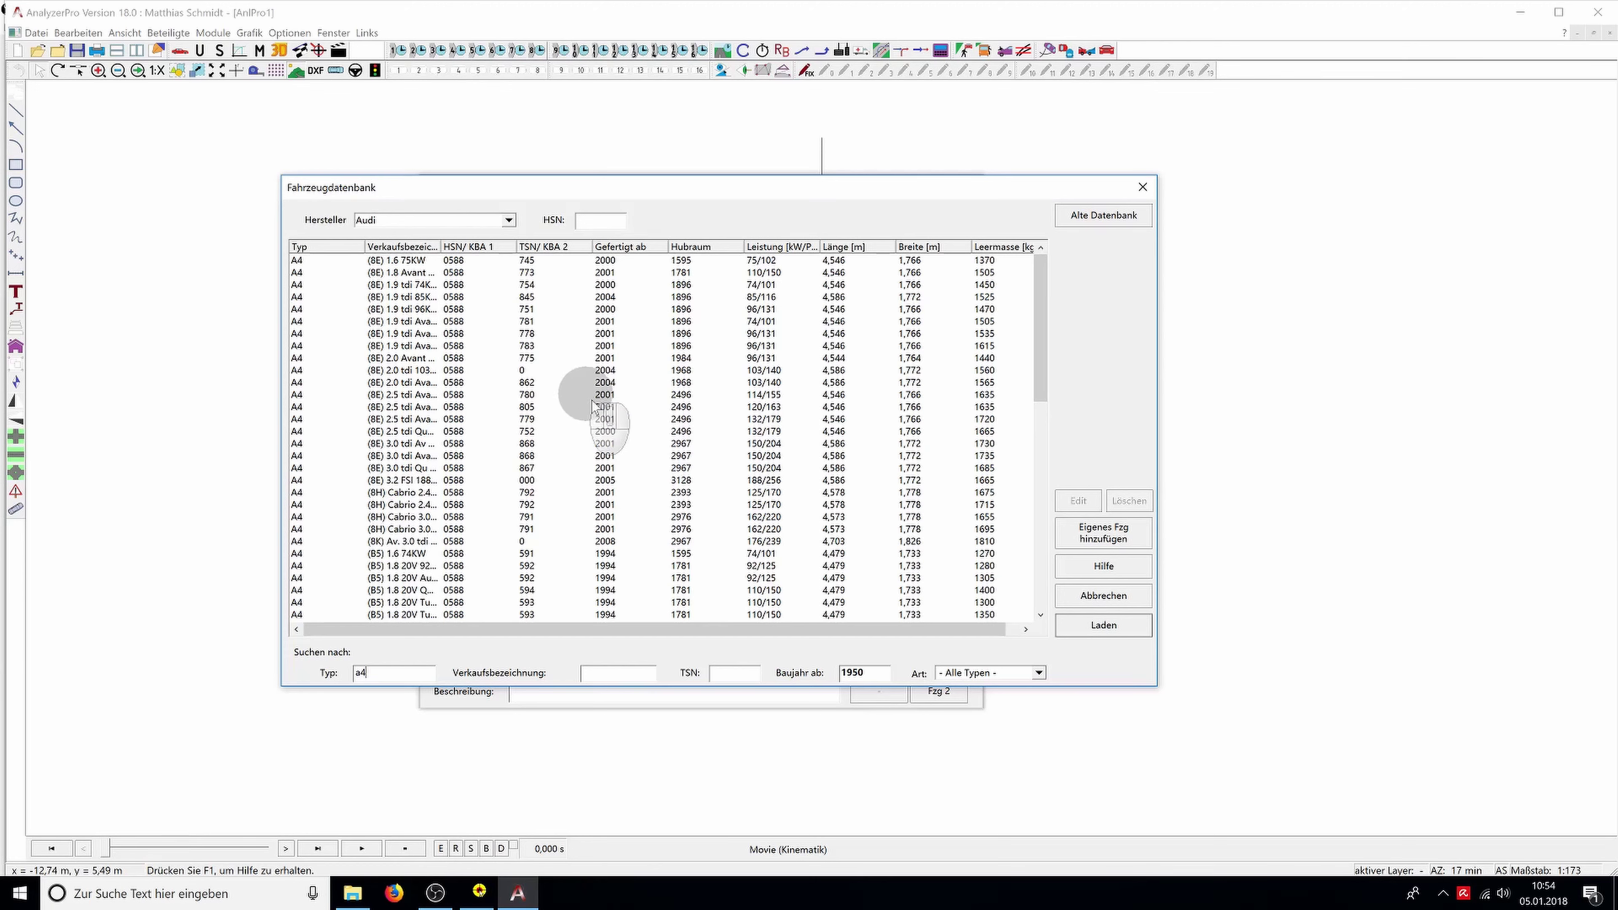
pyautogui.click(602, 407)
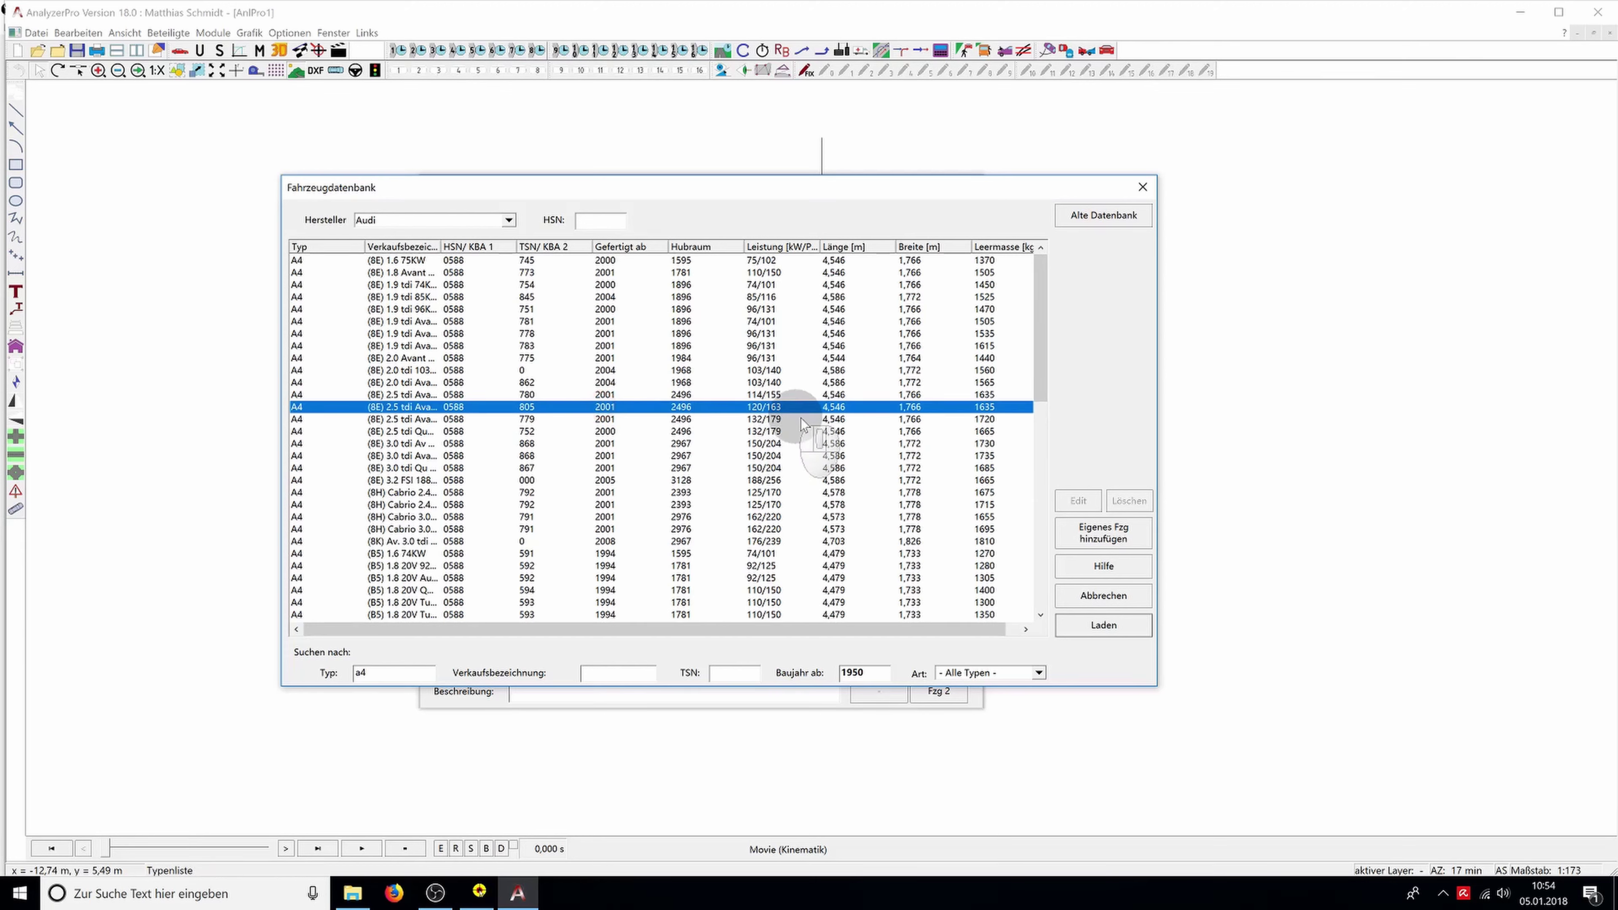
pyautogui.click(1118, 627)
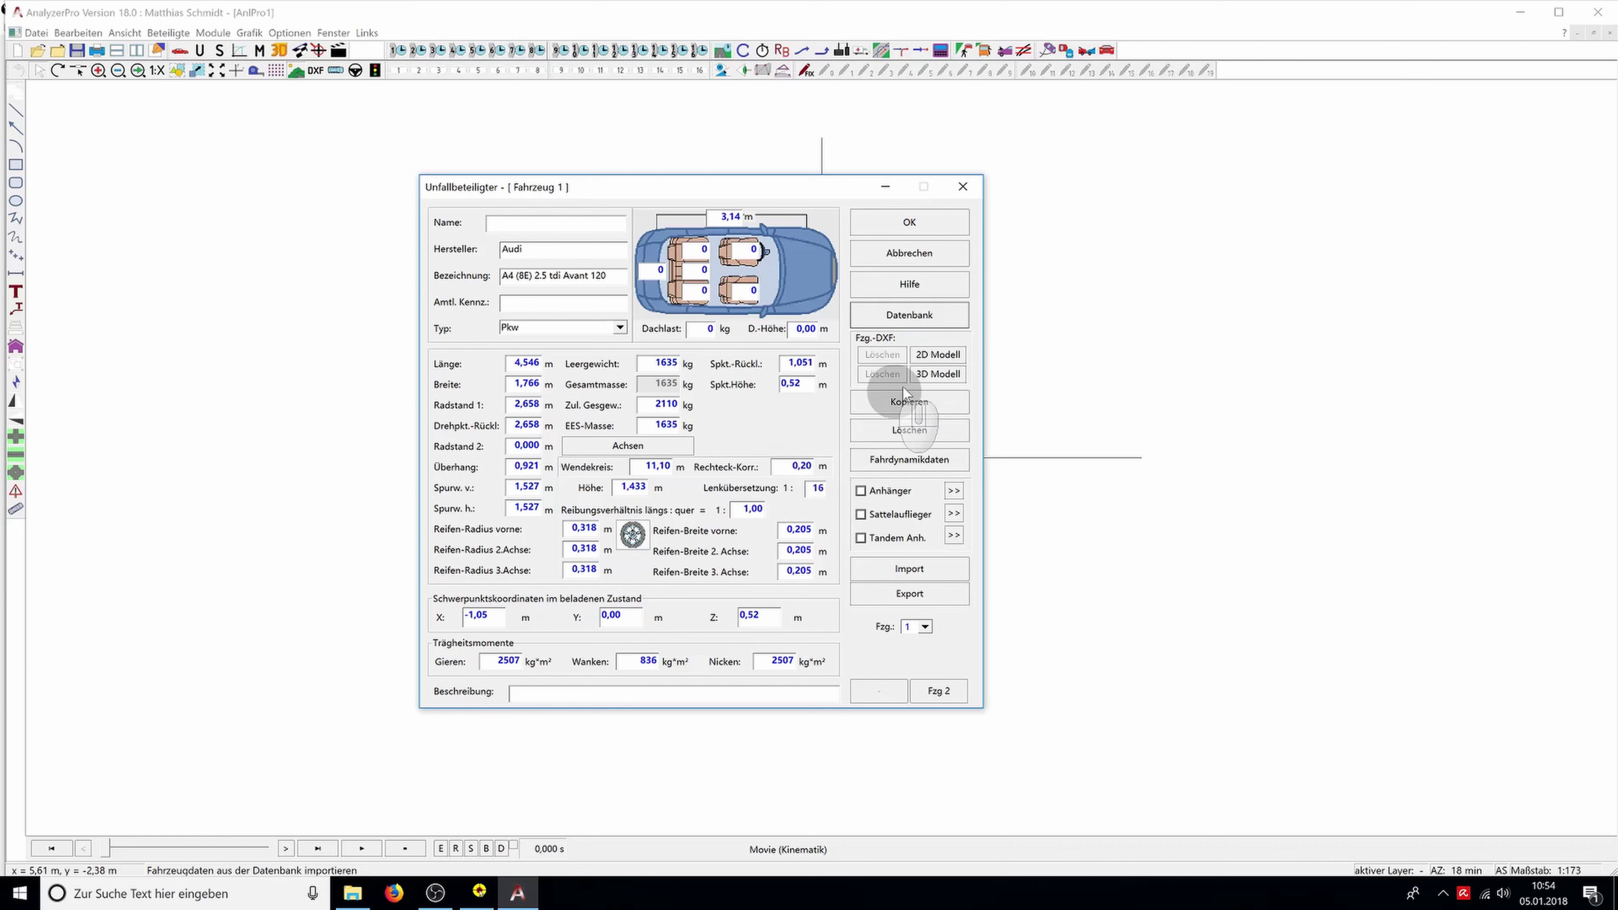
# Open the 2D model selection for vehicle 1 and browse to C:\REKON\ANALYZER PRO 18.0\2D_DXF\P-CARS\AUDI
pyautogui.click(929, 359)
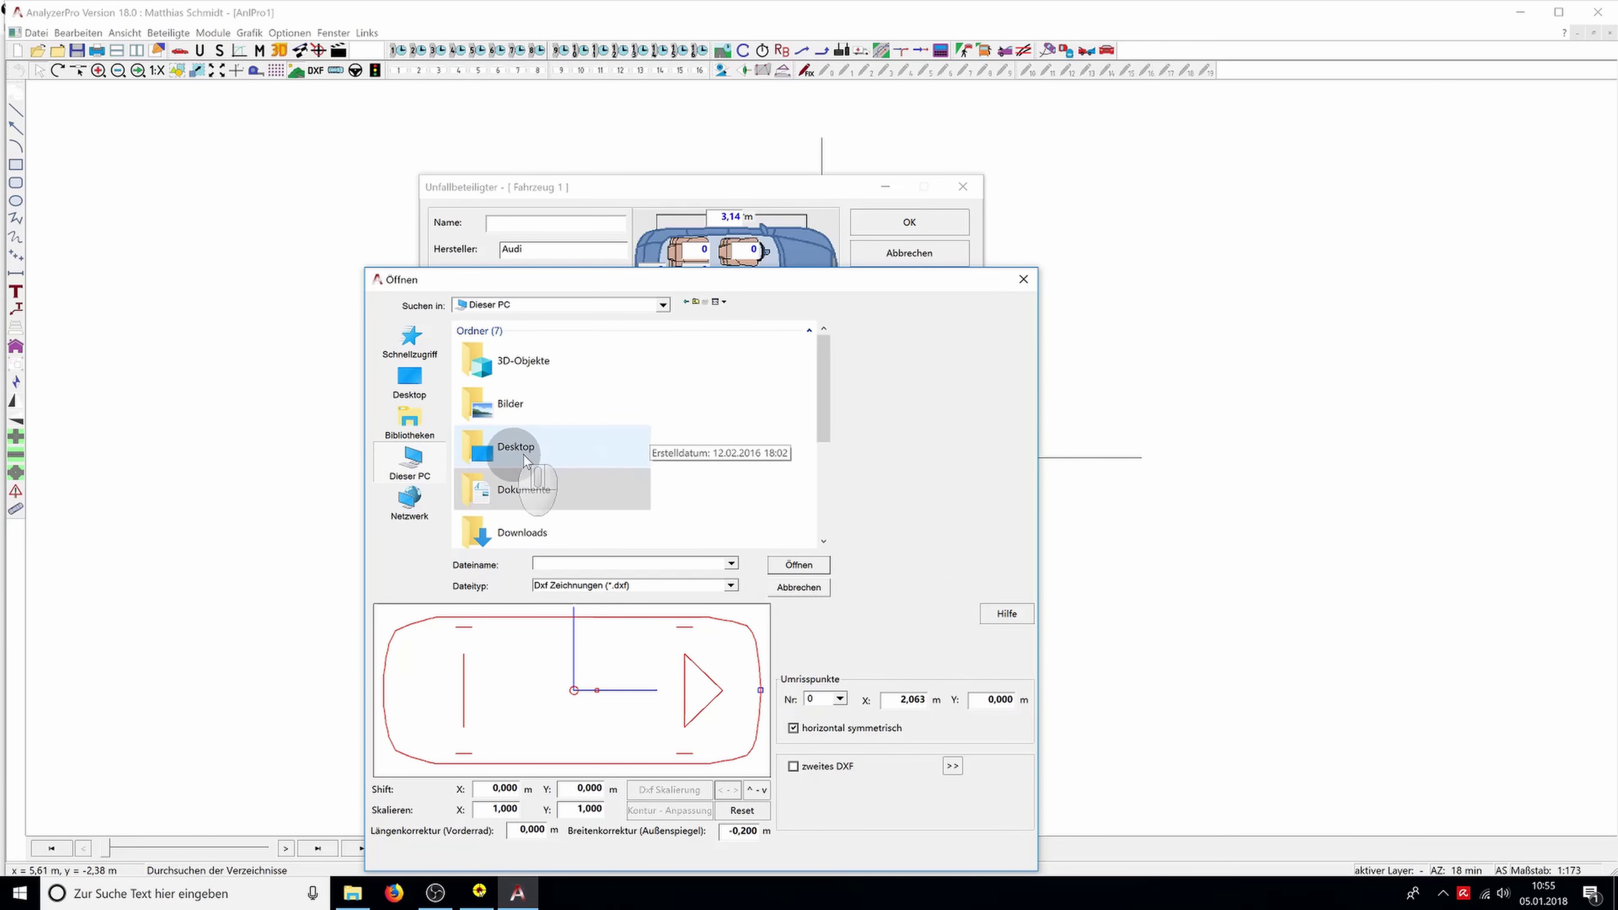
pyautogui.scroll(-3, 630, 446)
pyautogui.doubleClick(618, 472)
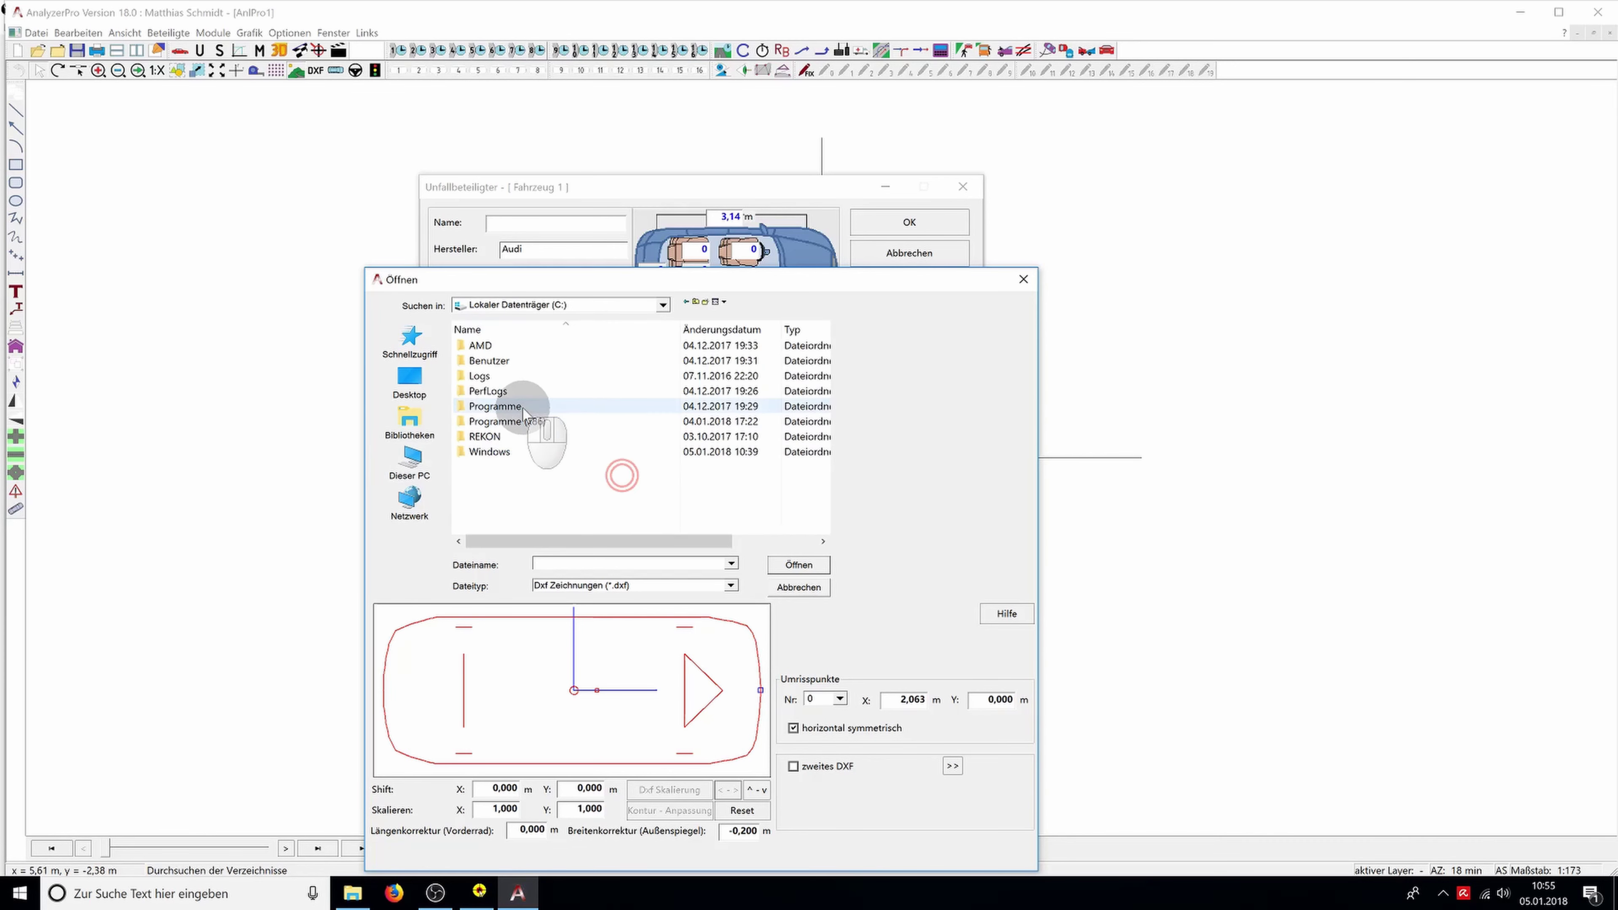
pyautogui.doubleClick(502, 436)
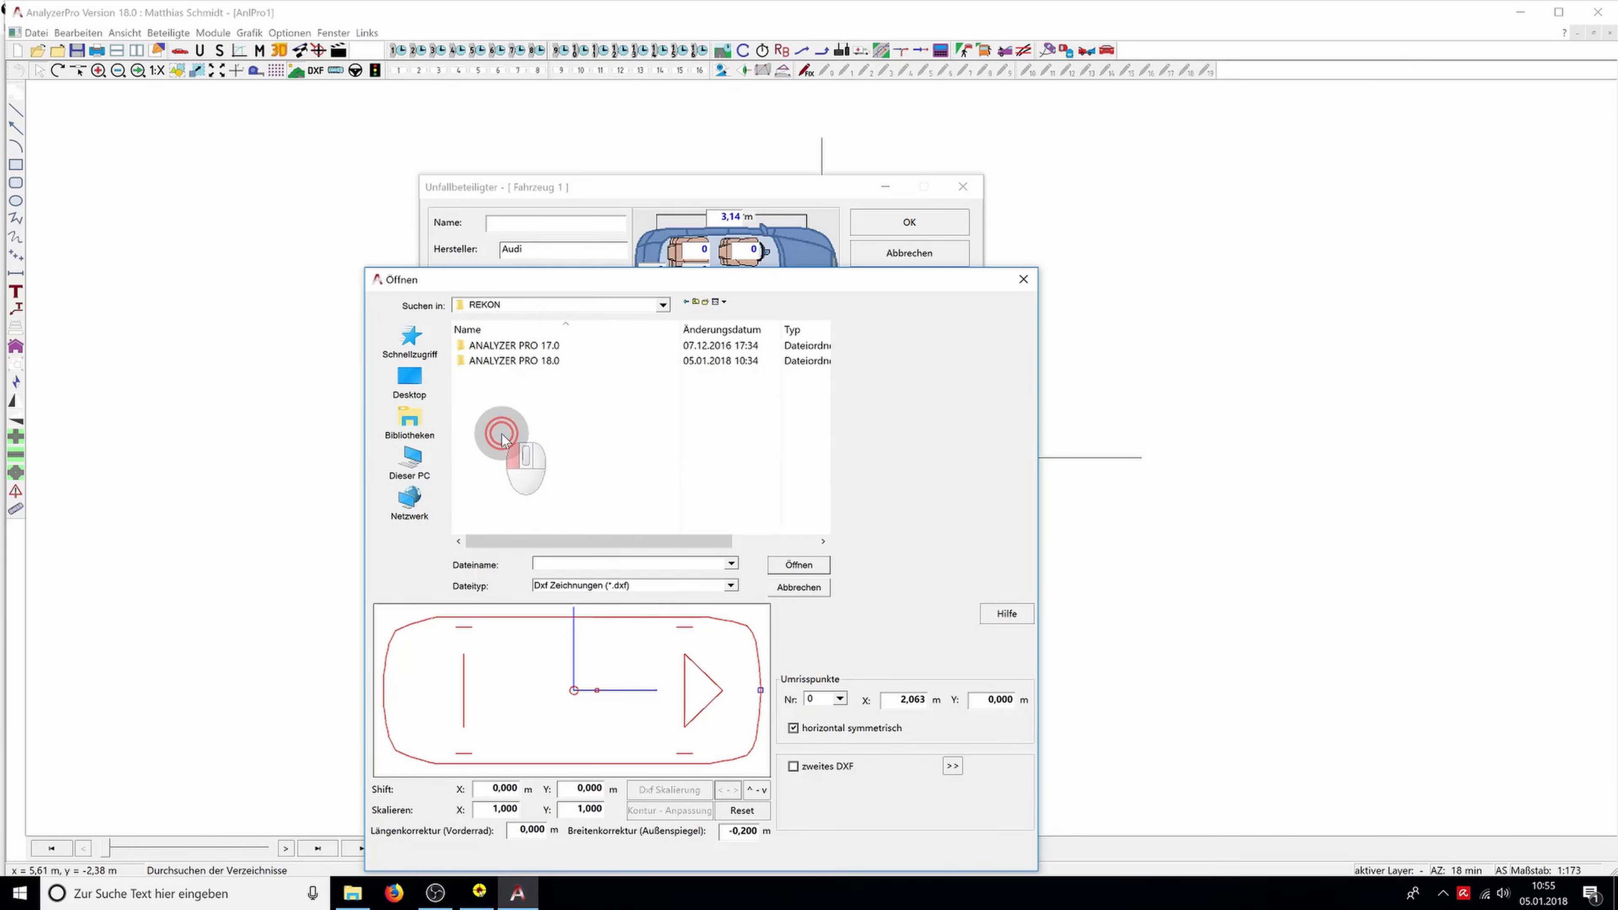
pyautogui.click(540, 361)
pyautogui.doubleClick(540, 361)
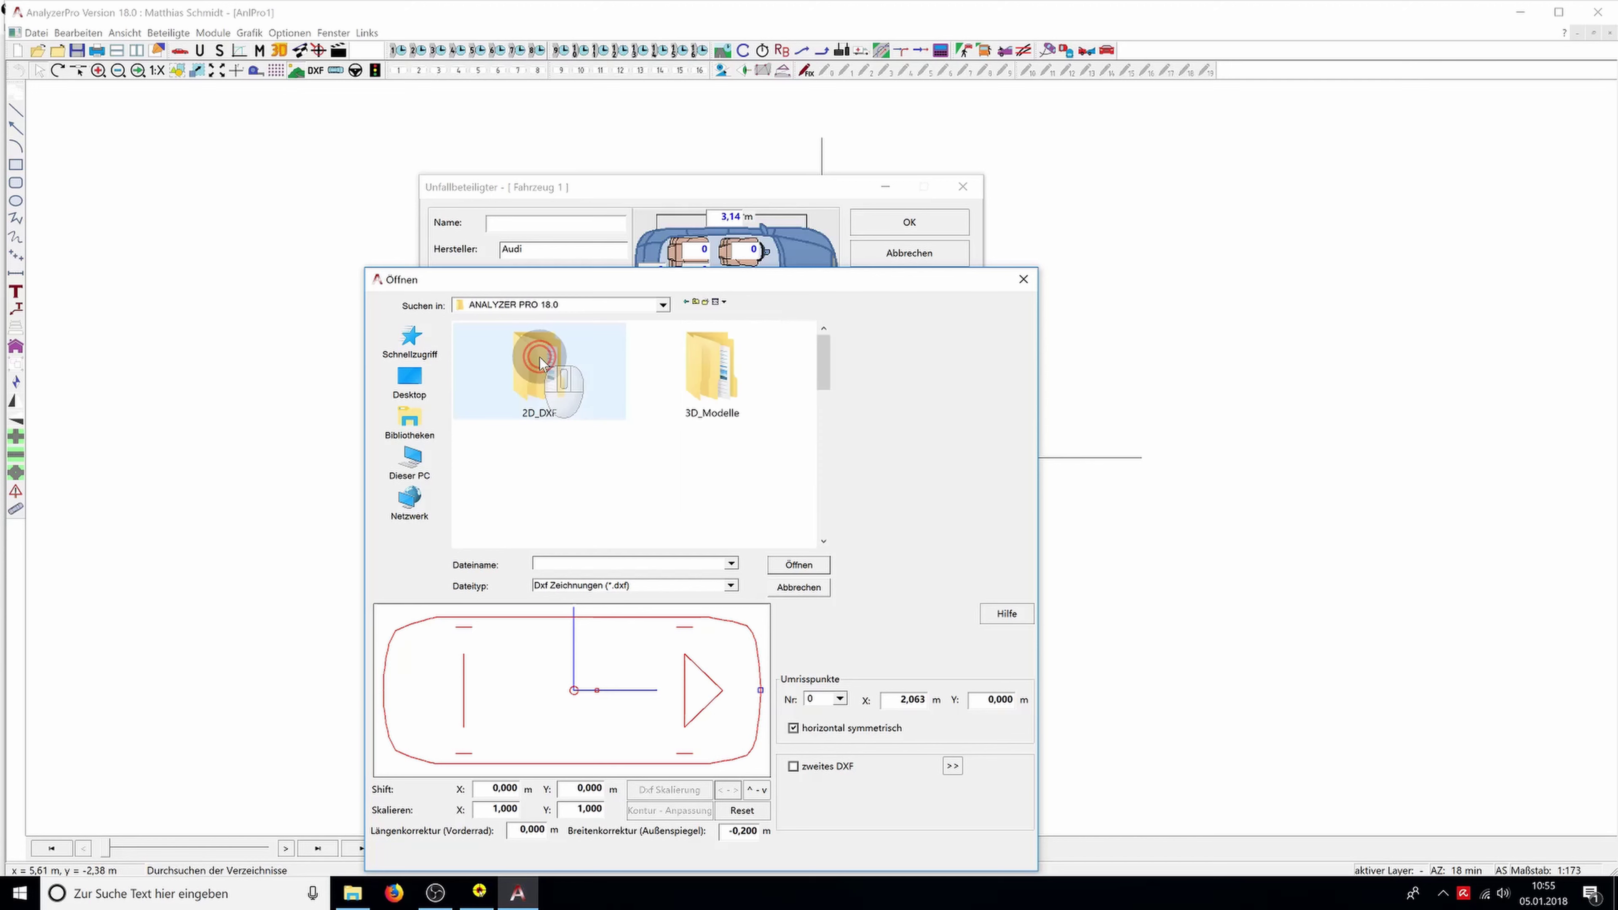
pyautogui.doubleClick(584, 396)
pyautogui.doubleClick(562, 407)
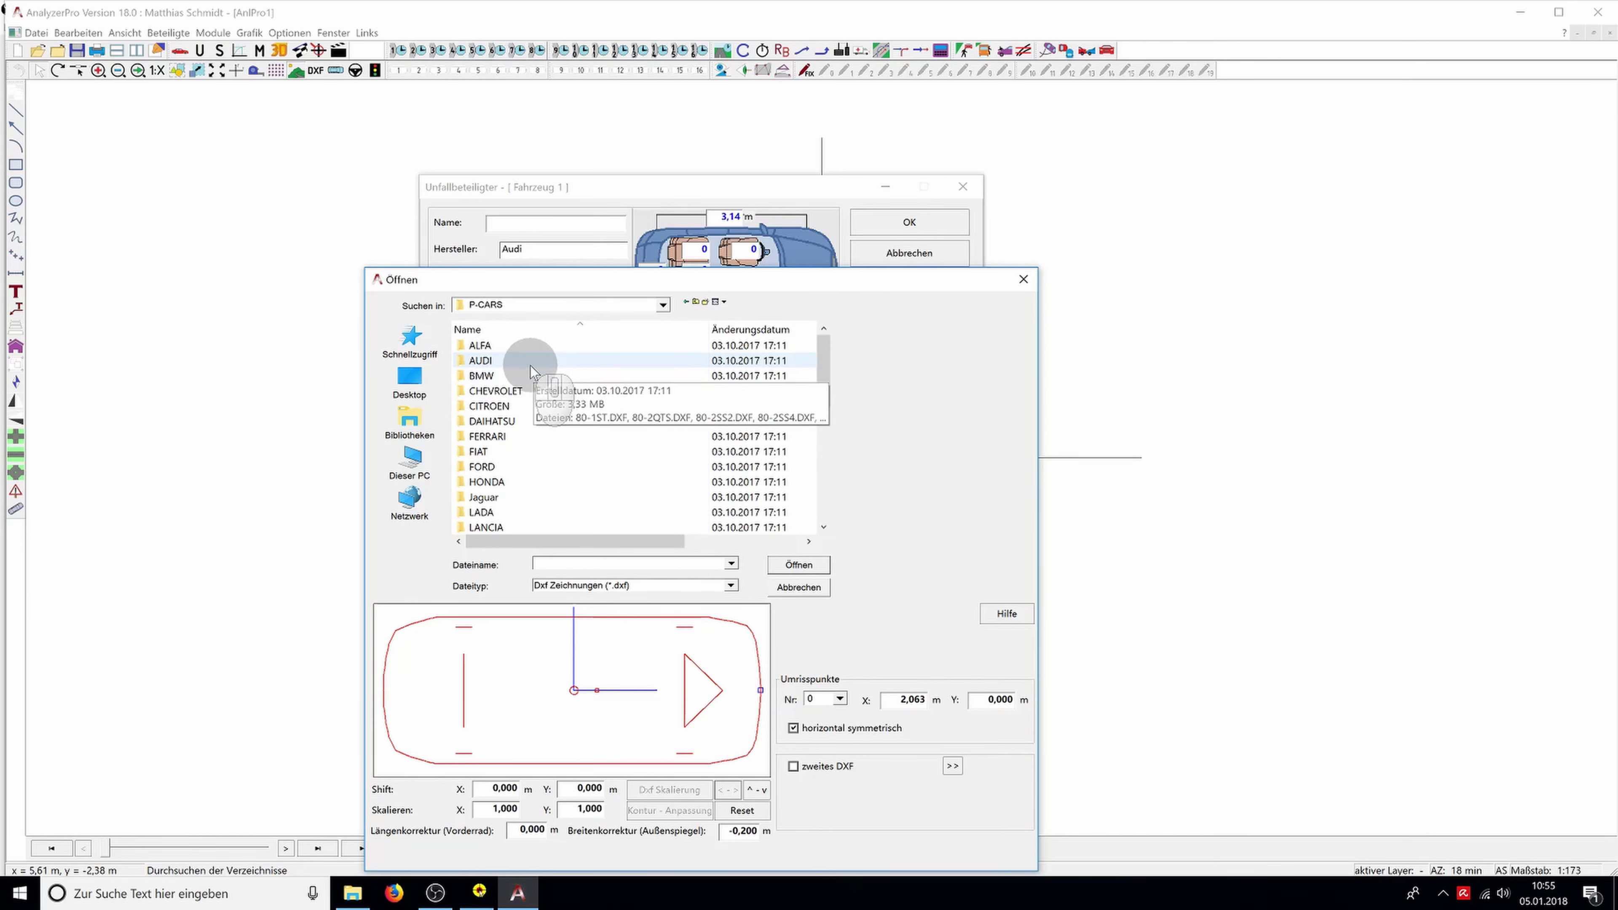
pyautogui.doubleClick(484, 361)
# Load A4-1KT.DXF as the vehicle's 2D model, applying the DXF scaling and the contour adjustment
pyautogui.scroll(-5, 537, 395)
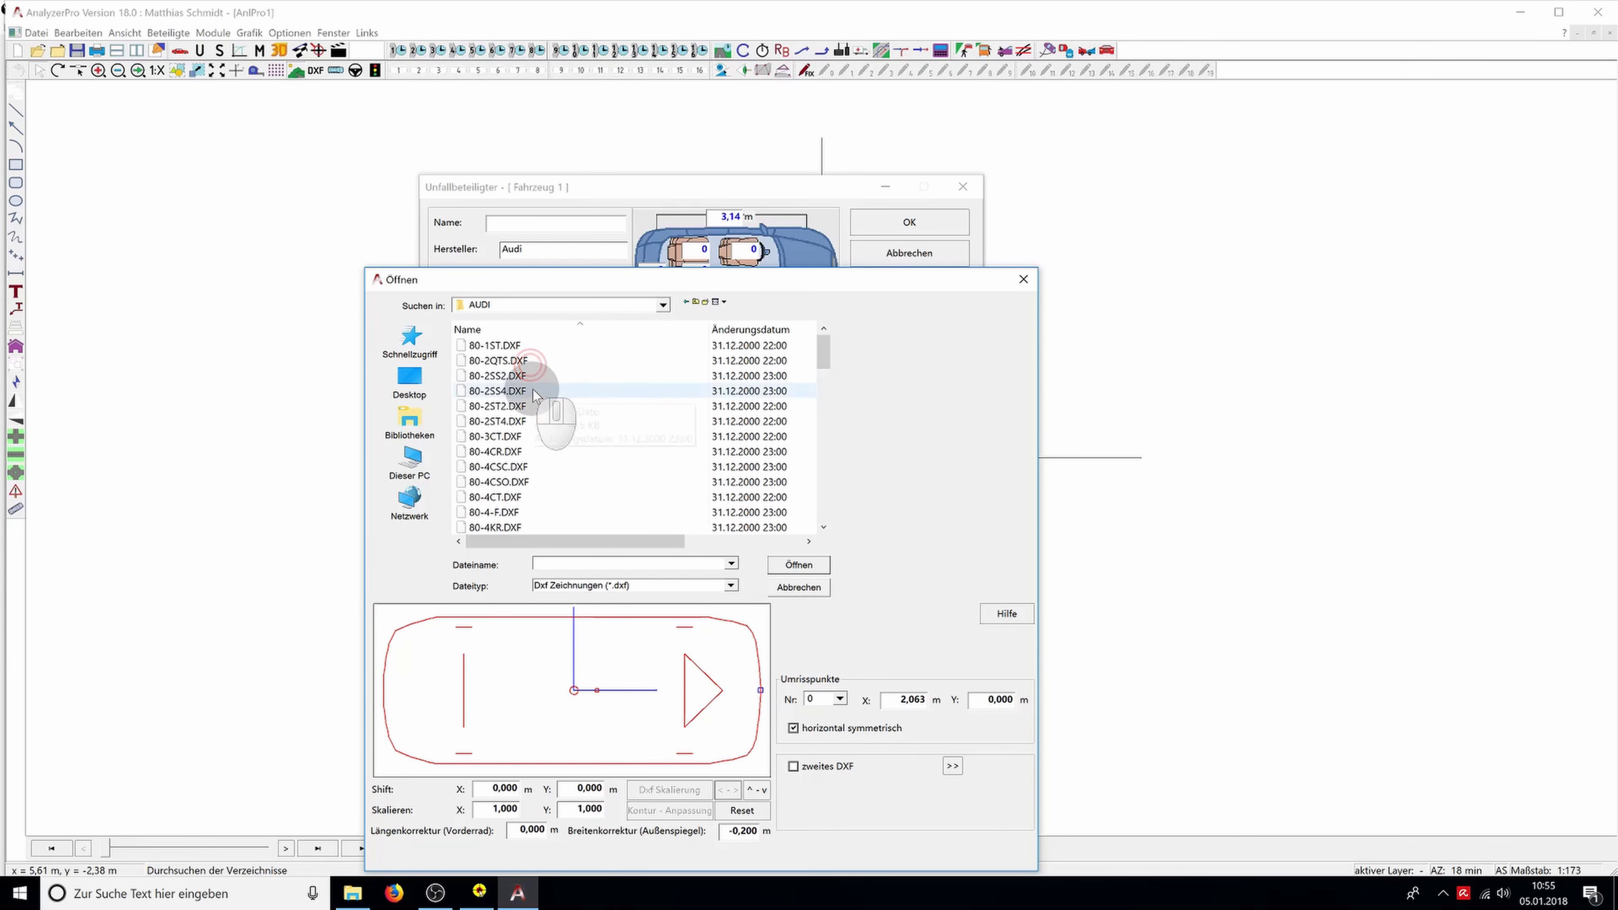
pyautogui.scroll(-4, 537, 395)
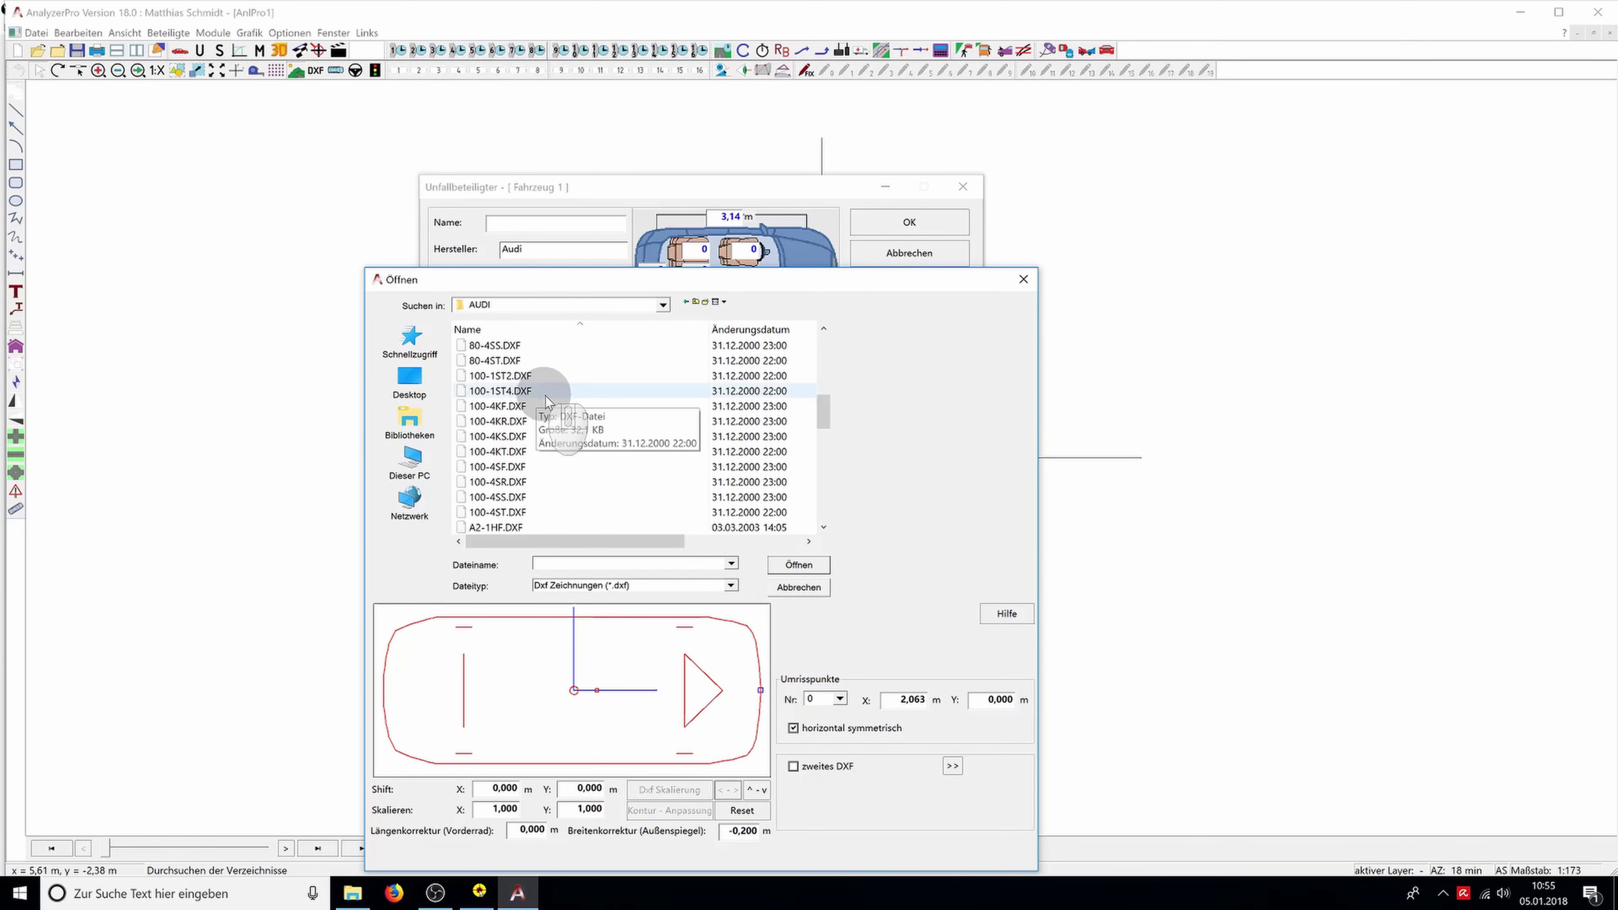
pyautogui.scroll(-5, 545, 395)
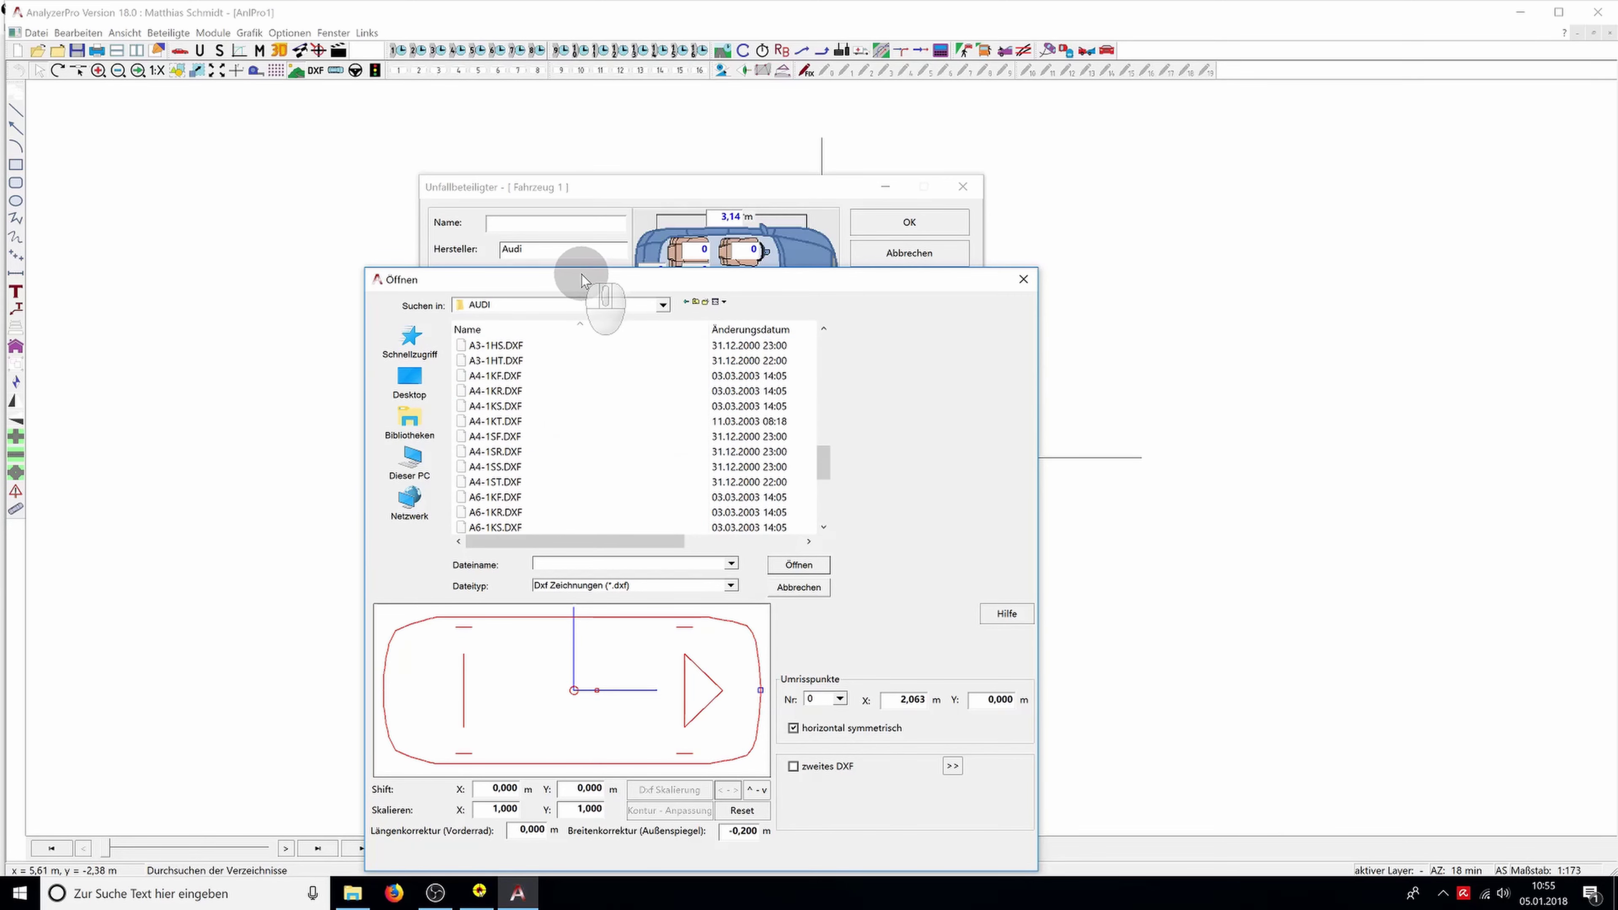
pyautogui.moveTo(580, 288); pyautogui.dragTo(756, 220)
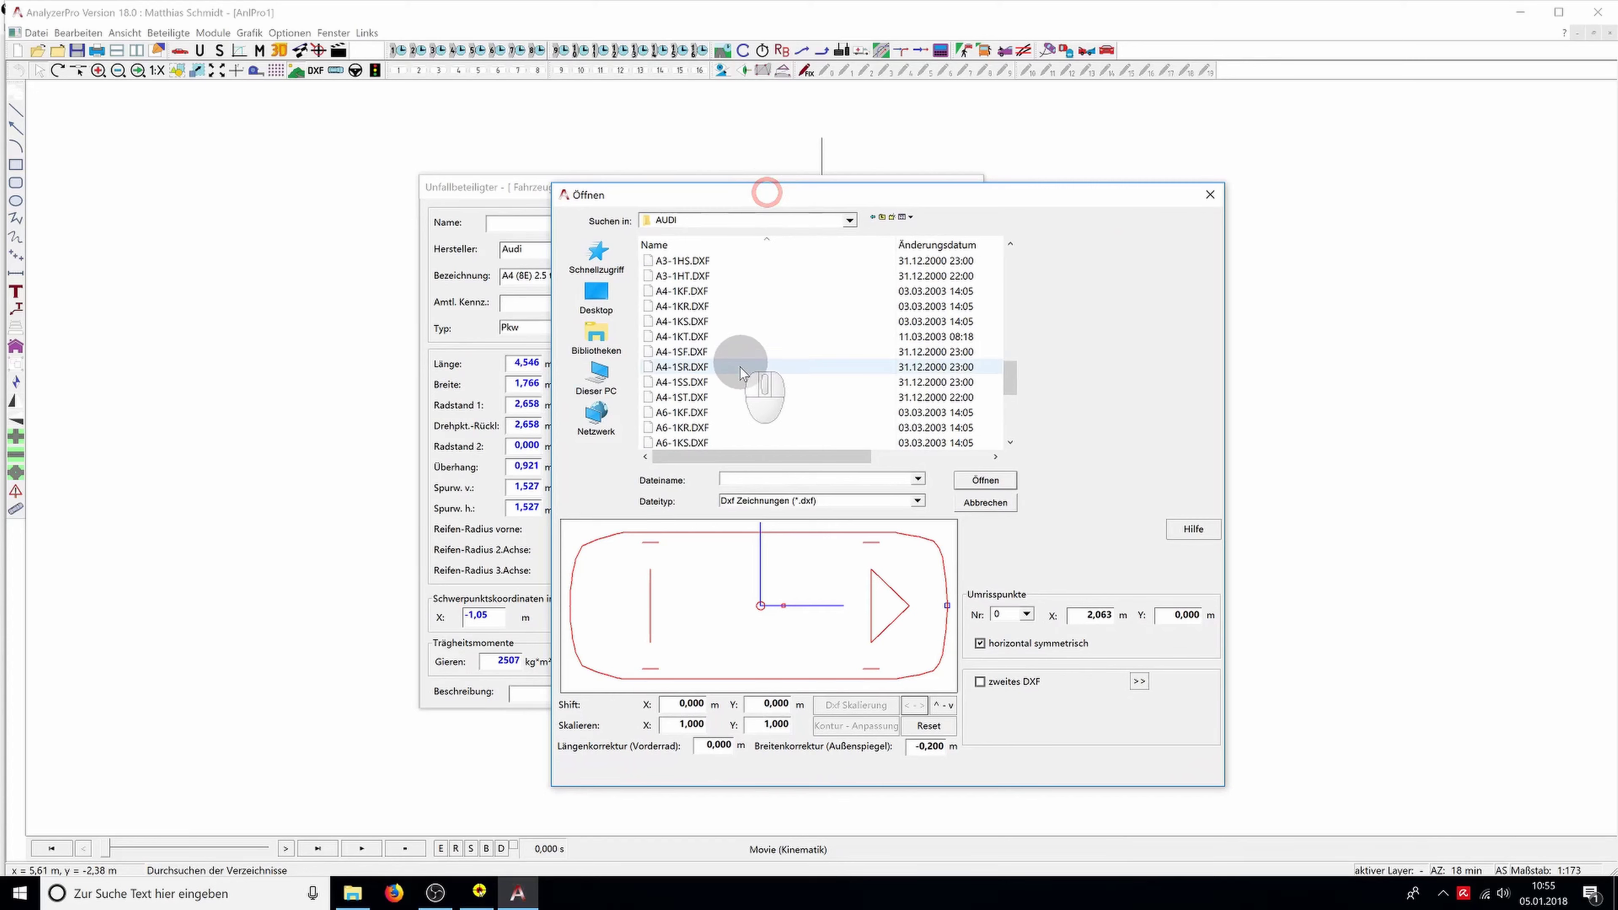
pyautogui.click(718, 337)
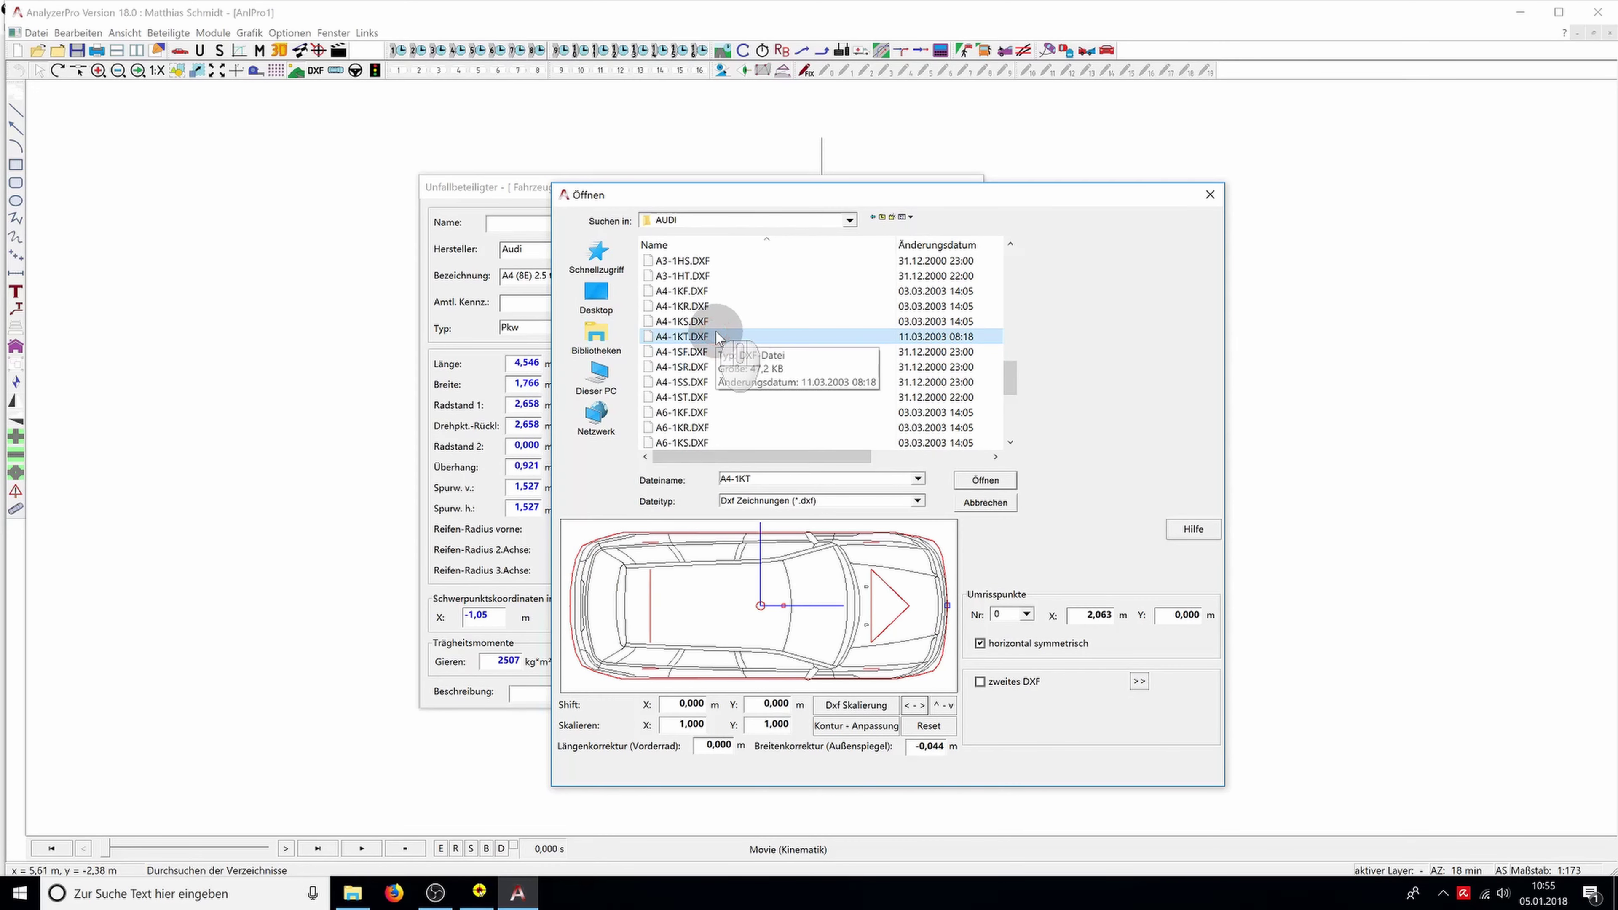
pyautogui.click(895, 712)
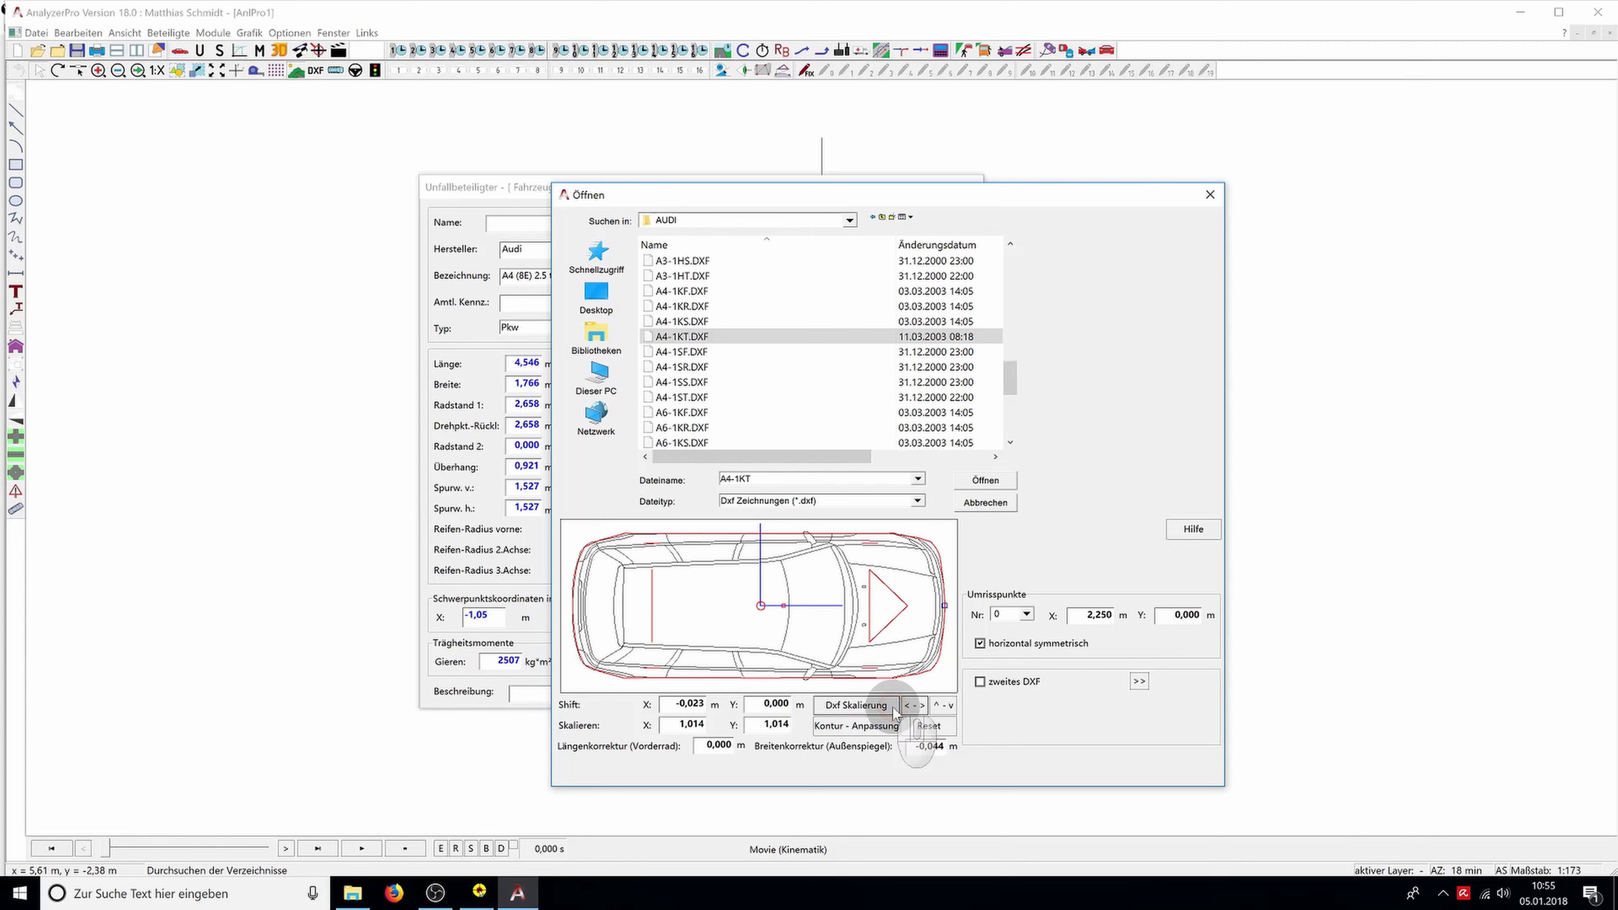
pyautogui.click(894, 731)
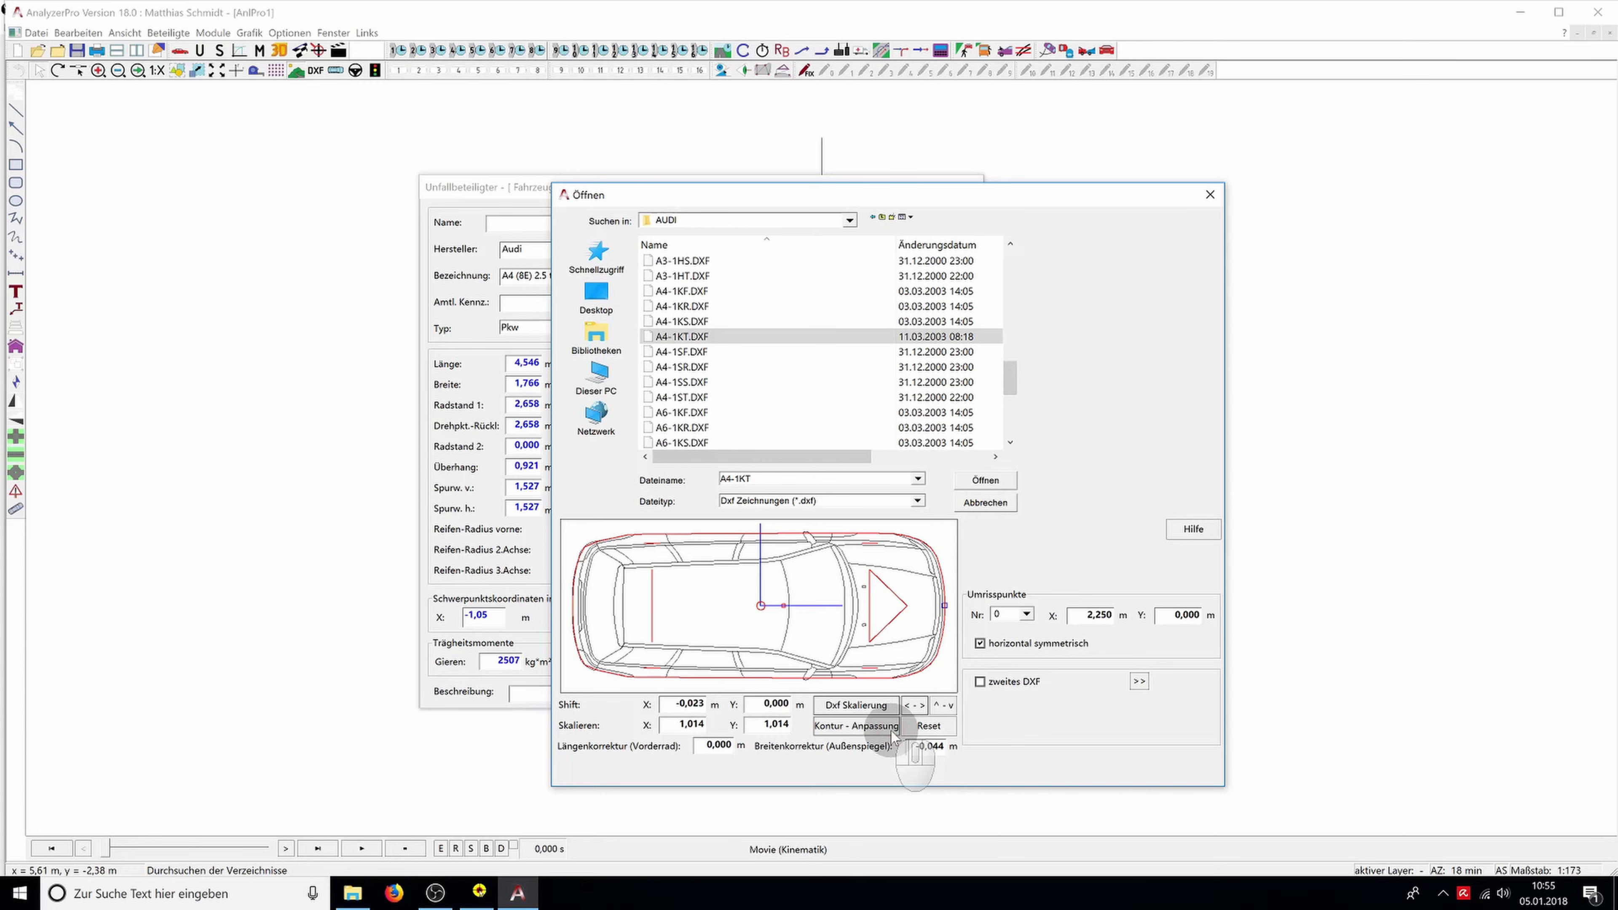
pyautogui.click(991, 479)
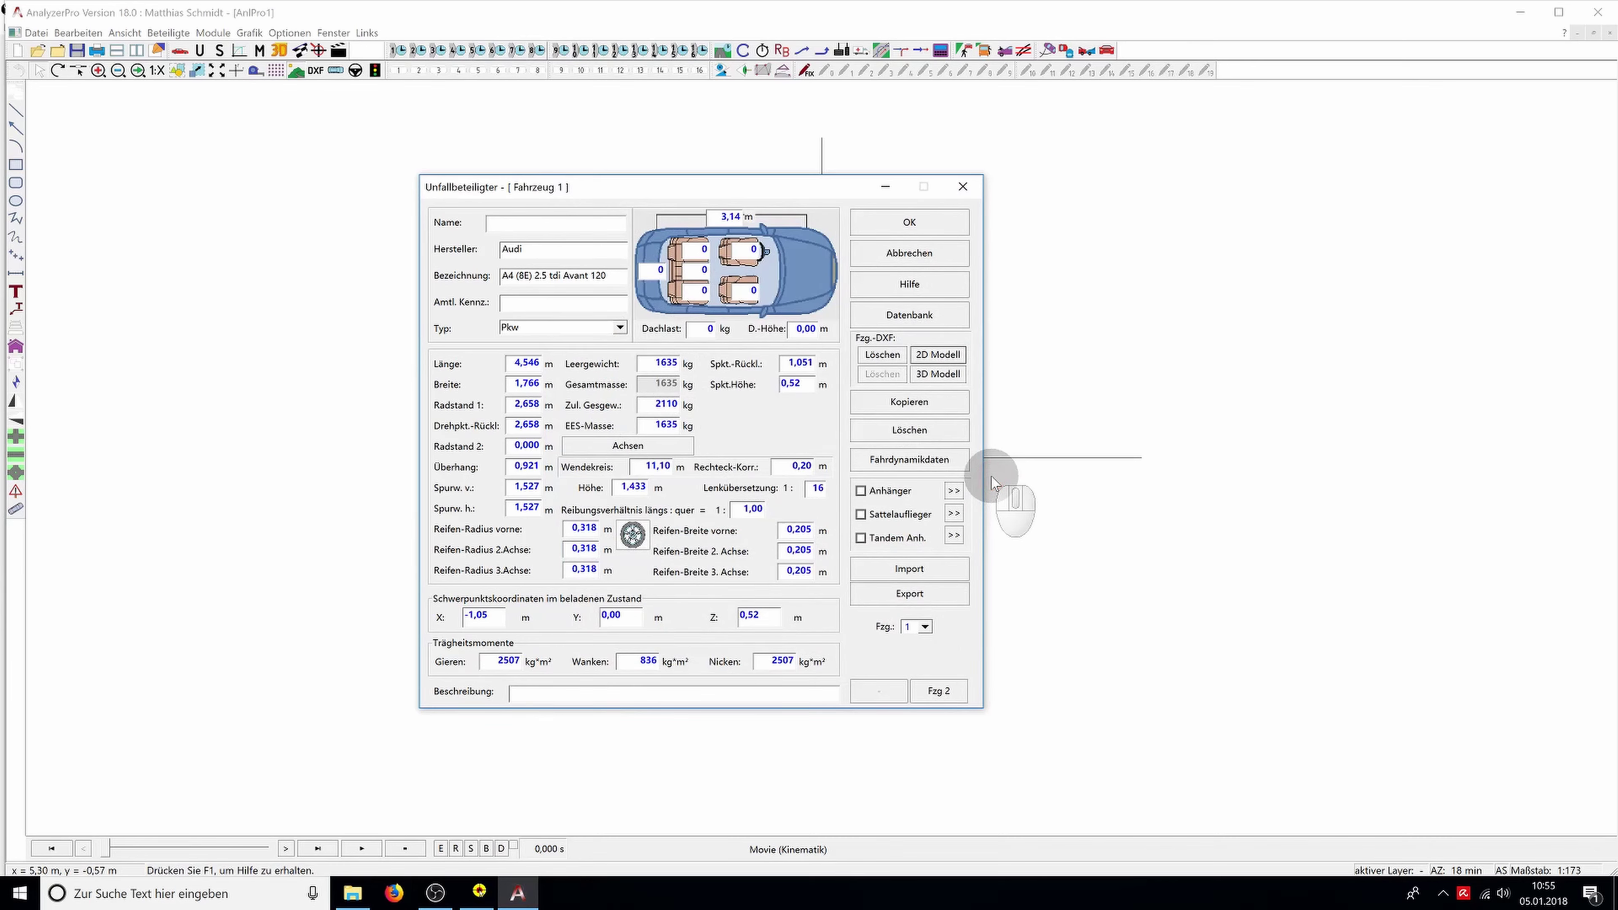
# Assign a passenger-car 3D model from the ANALYZER PRO 18.0\3D_Modelle\PKW folder to vehicle 1
pyautogui.click(927, 376)
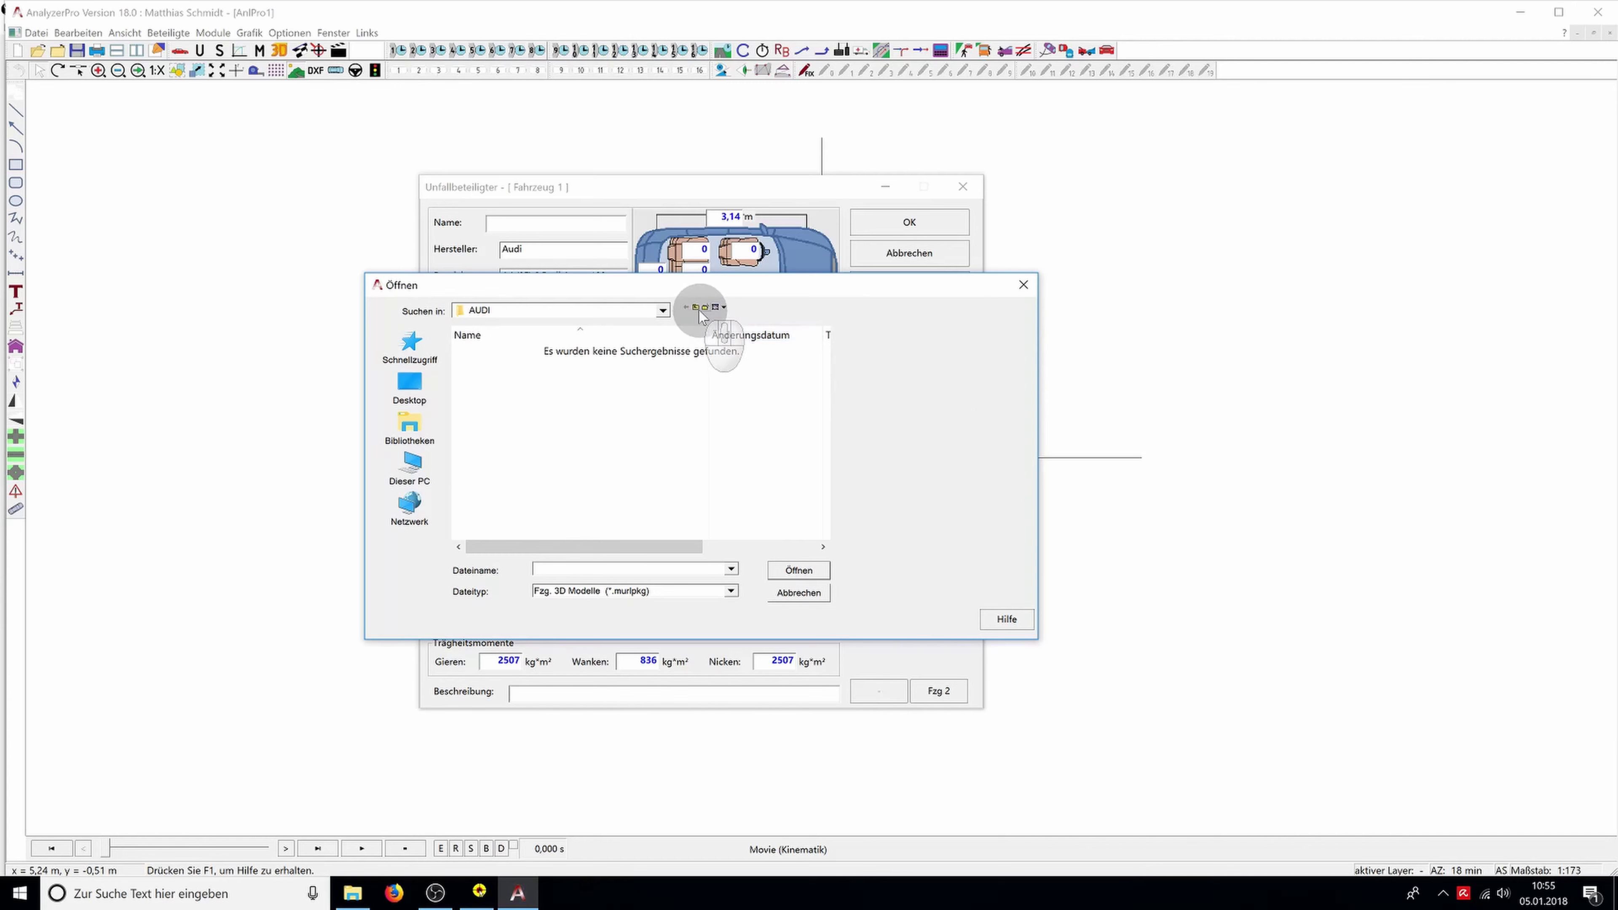
pyautogui.click(697, 309)
pyautogui.click(697, 309)
pyautogui.click(696, 309)
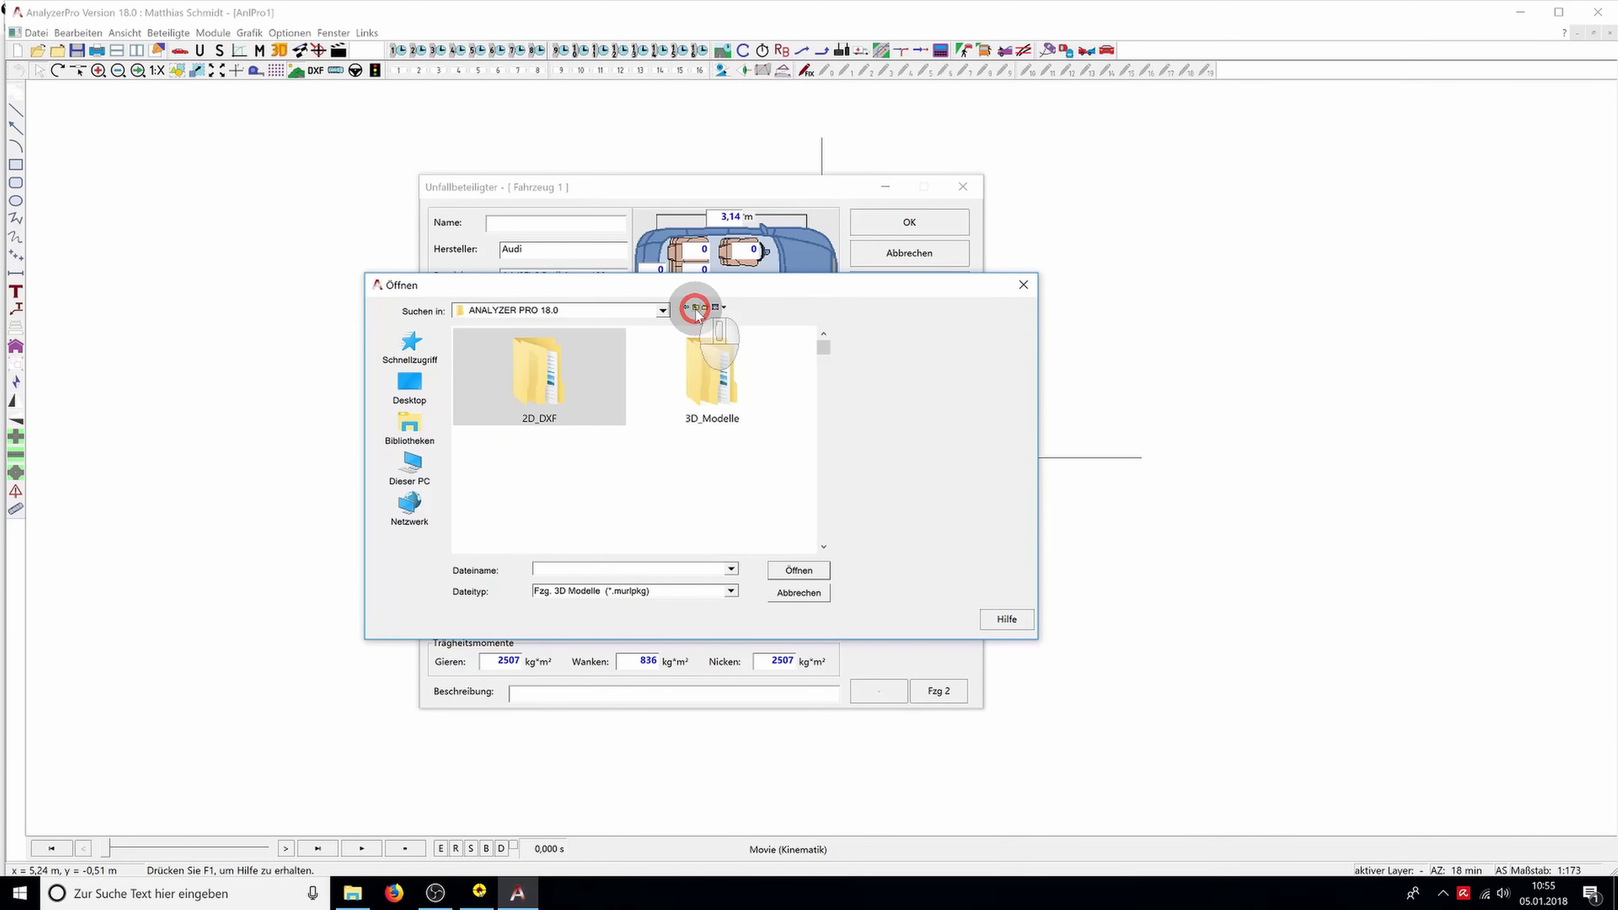
pyautogui.doubleClick(712, 368)
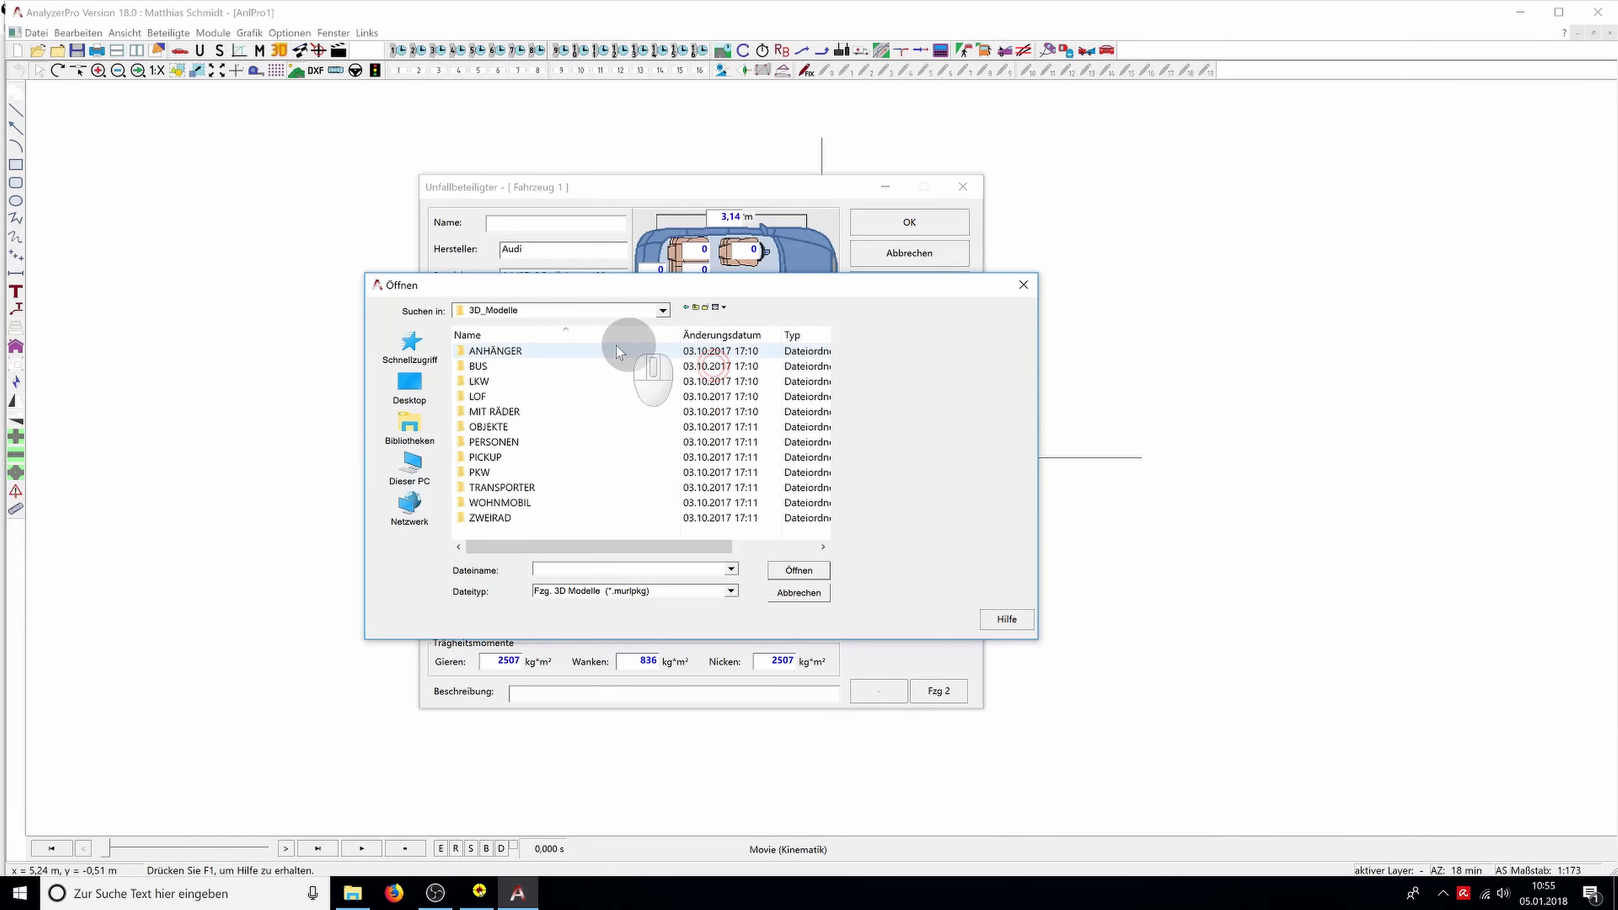
pyautogui.doubleClick(537, 472)
pyautogui.scroll(-12, 535, 476)
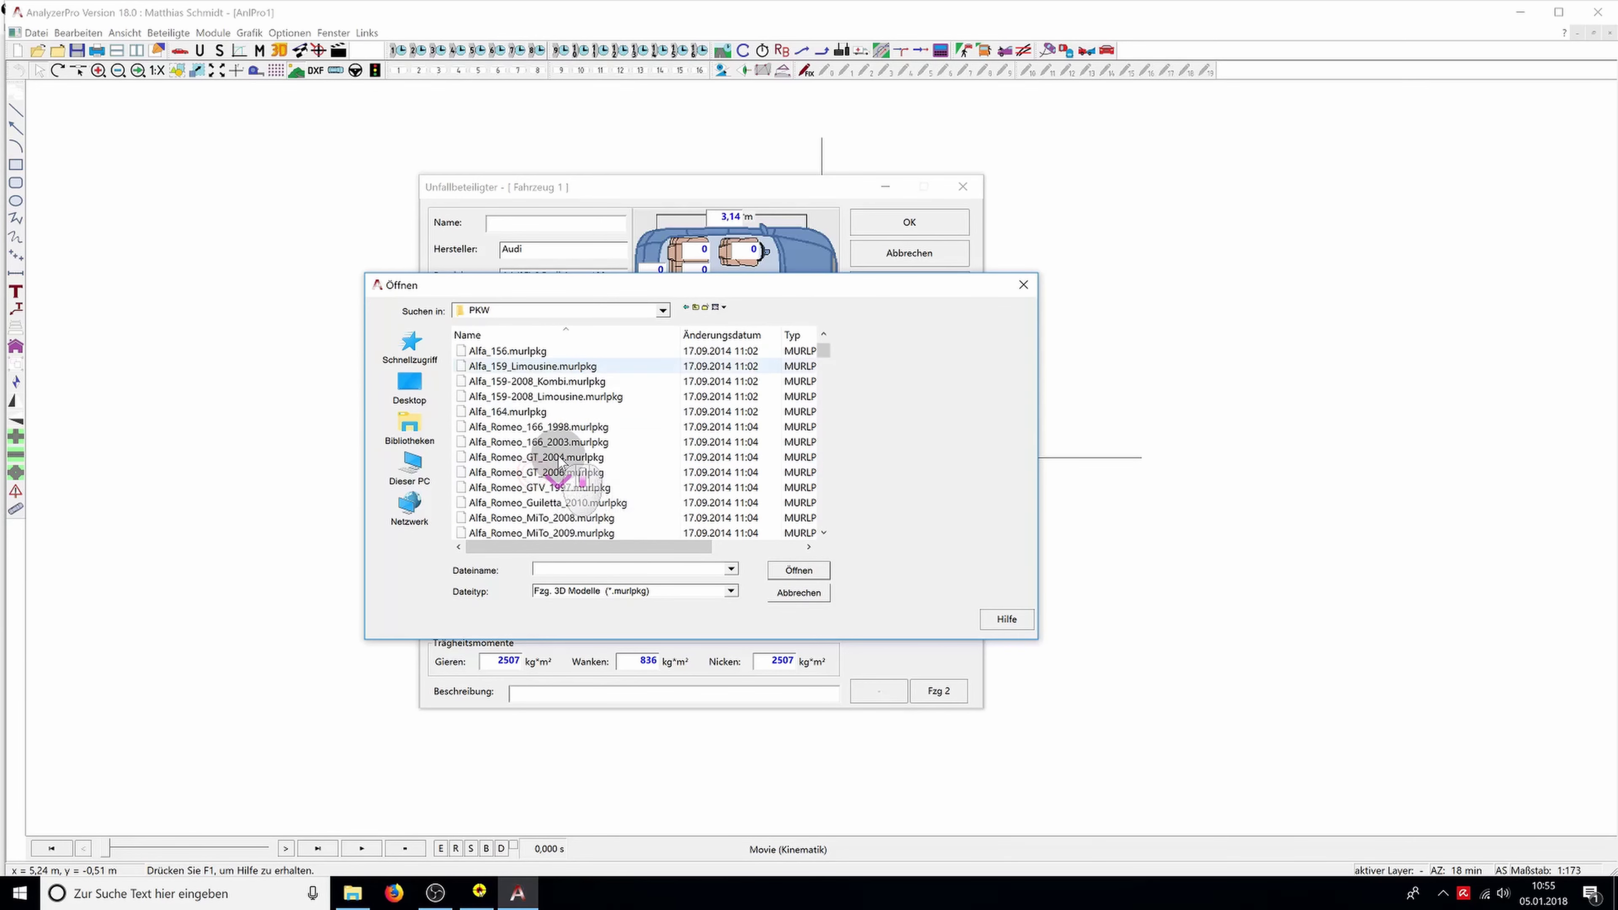
pyautogui.scroll(-1, 563, 454)
pyautogui.click(578, 442)
pyautogui.doubleClick(577, 442)
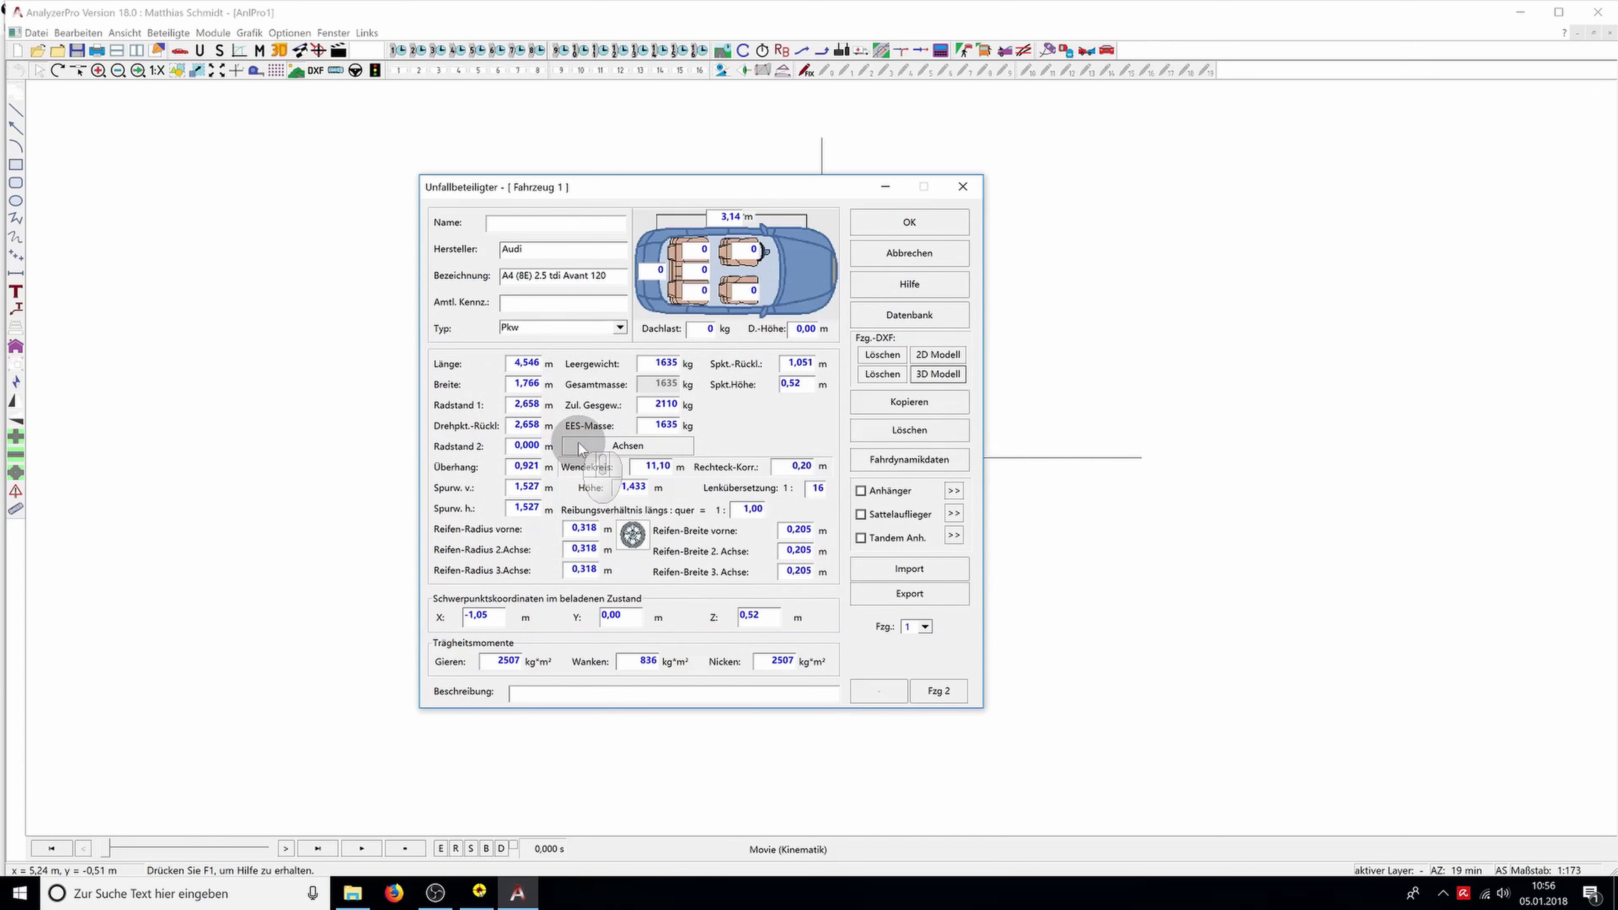
# Review the driving dynamics data of vehicle 1 and accept it as it is
pyautogui.click(861, 460)
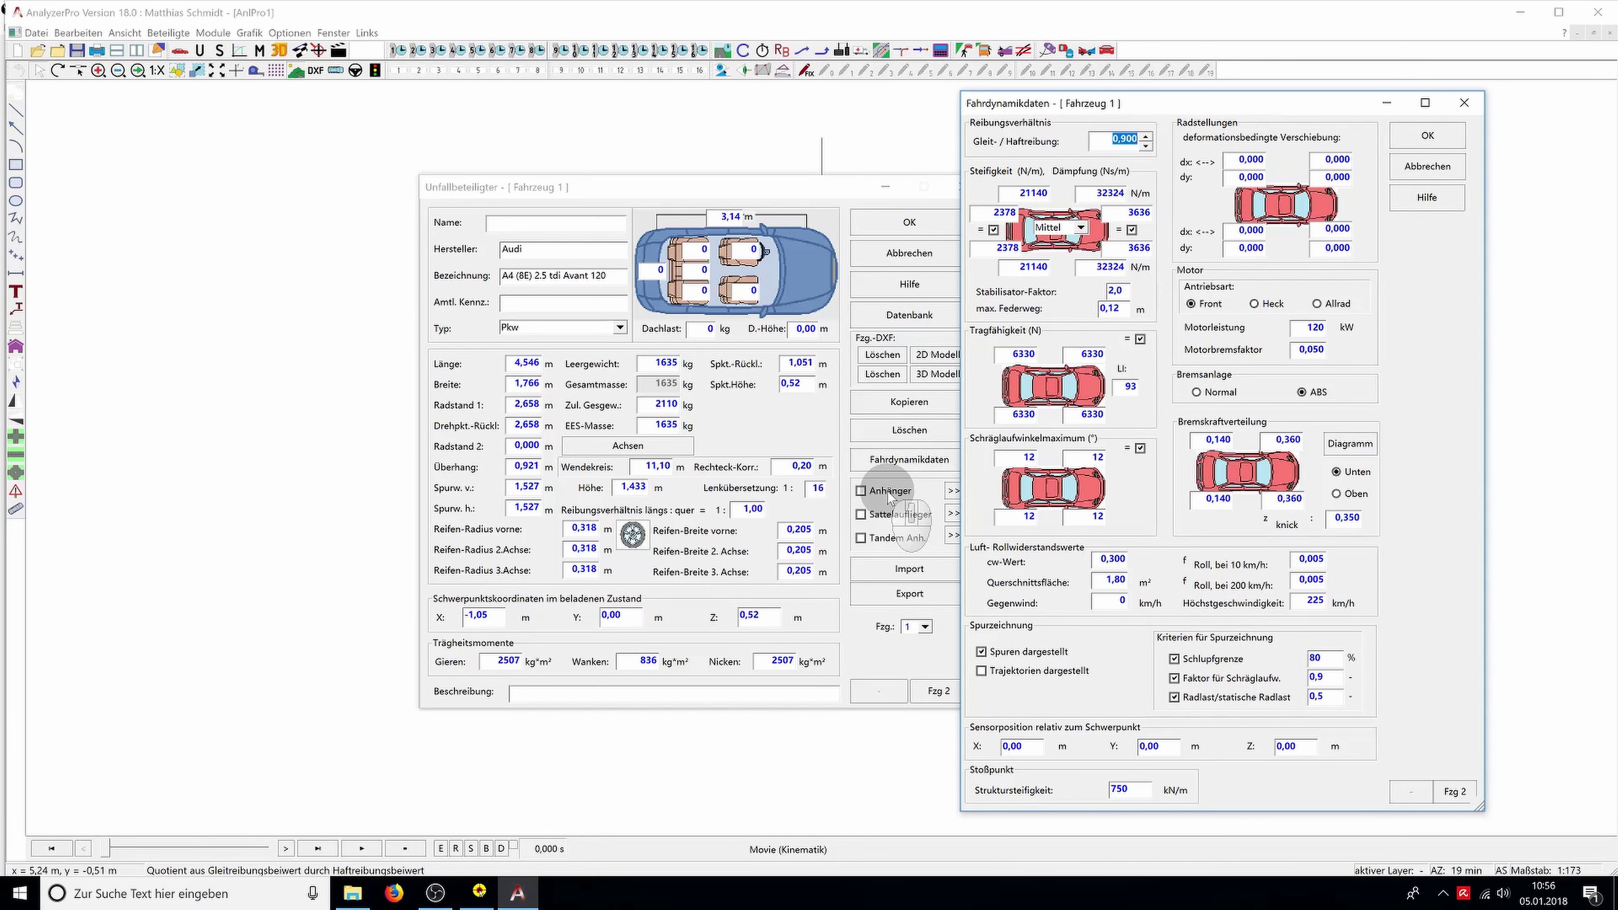
pyautogui.click(1453, 138)
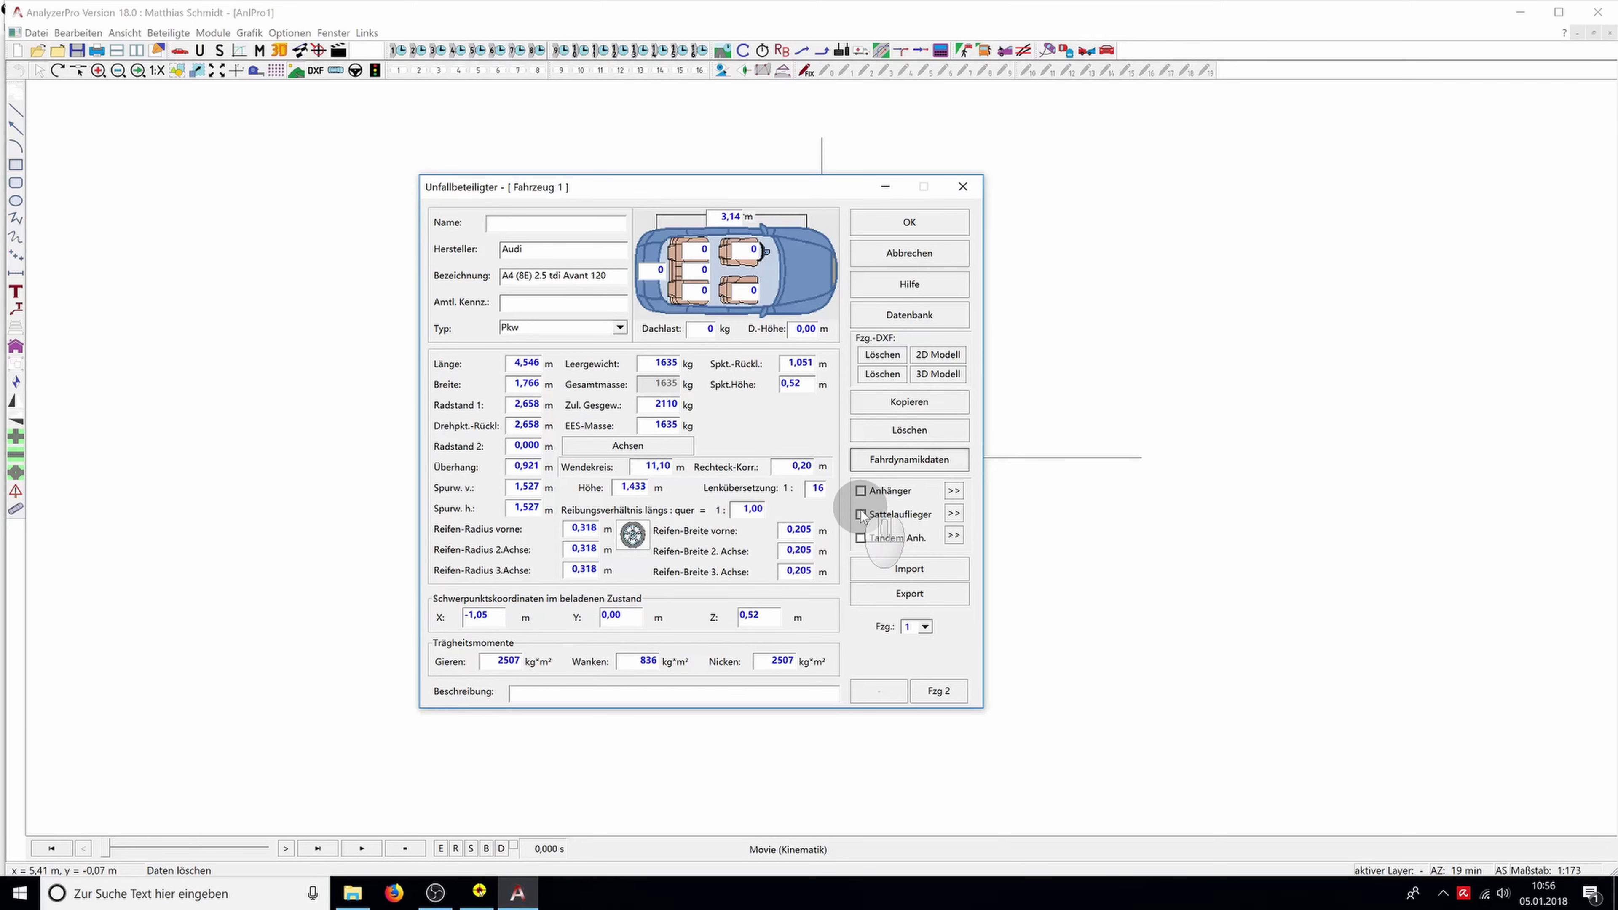
# Enable a trailer for vehicle 1, review its dimensions and weights, and accept the trailer data as it is
pyautogui.click(860, 490)
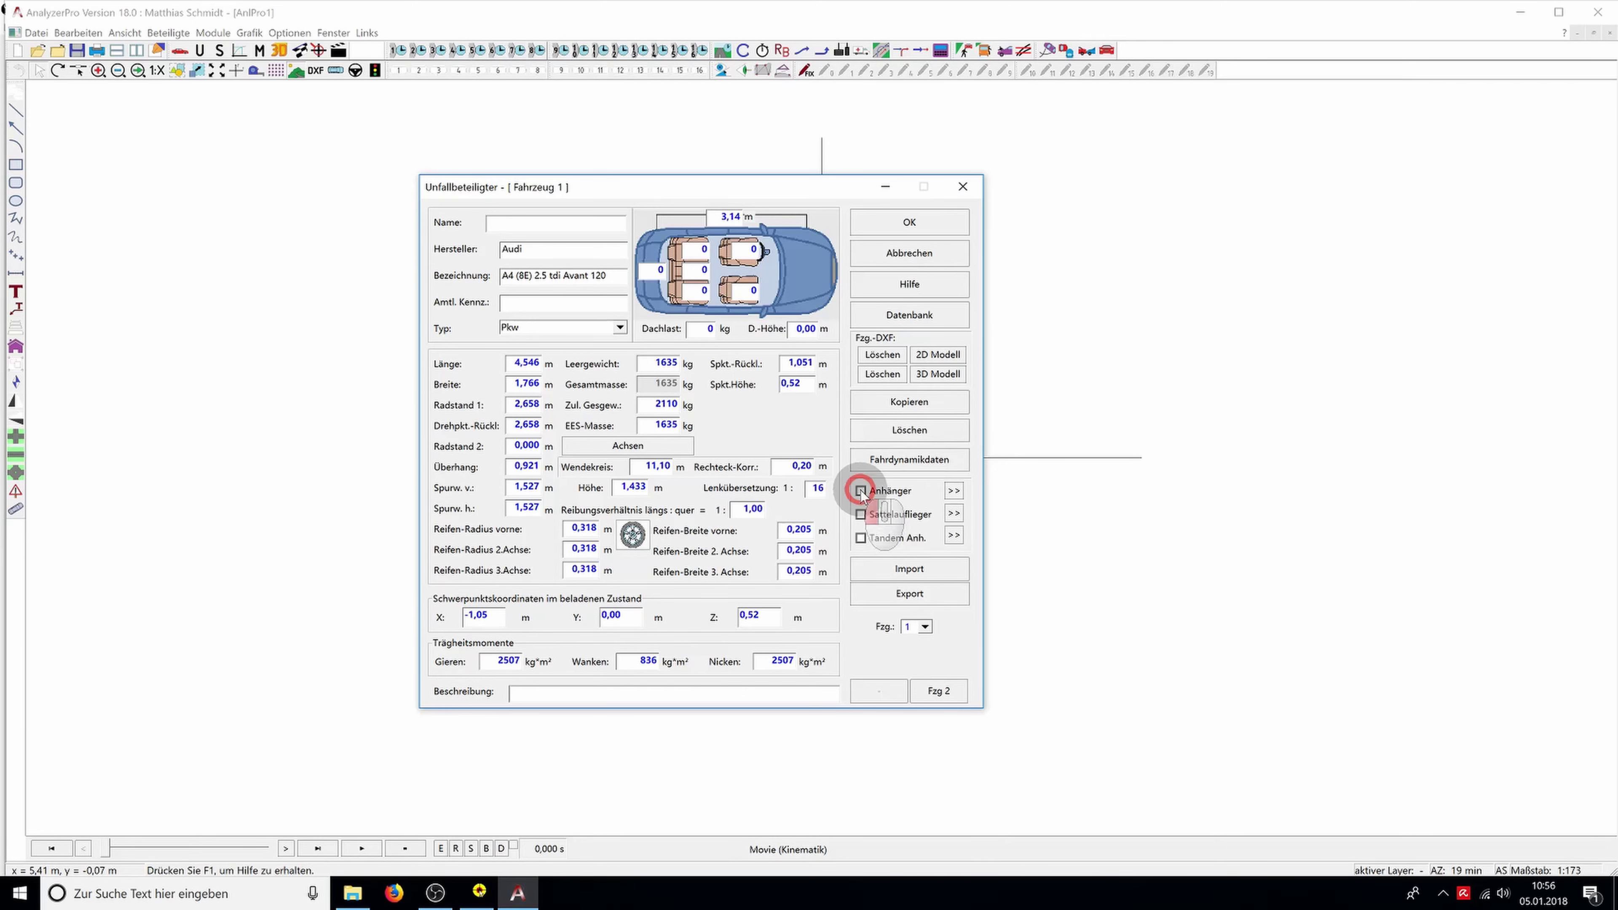
pyautogui.click(952, 490)
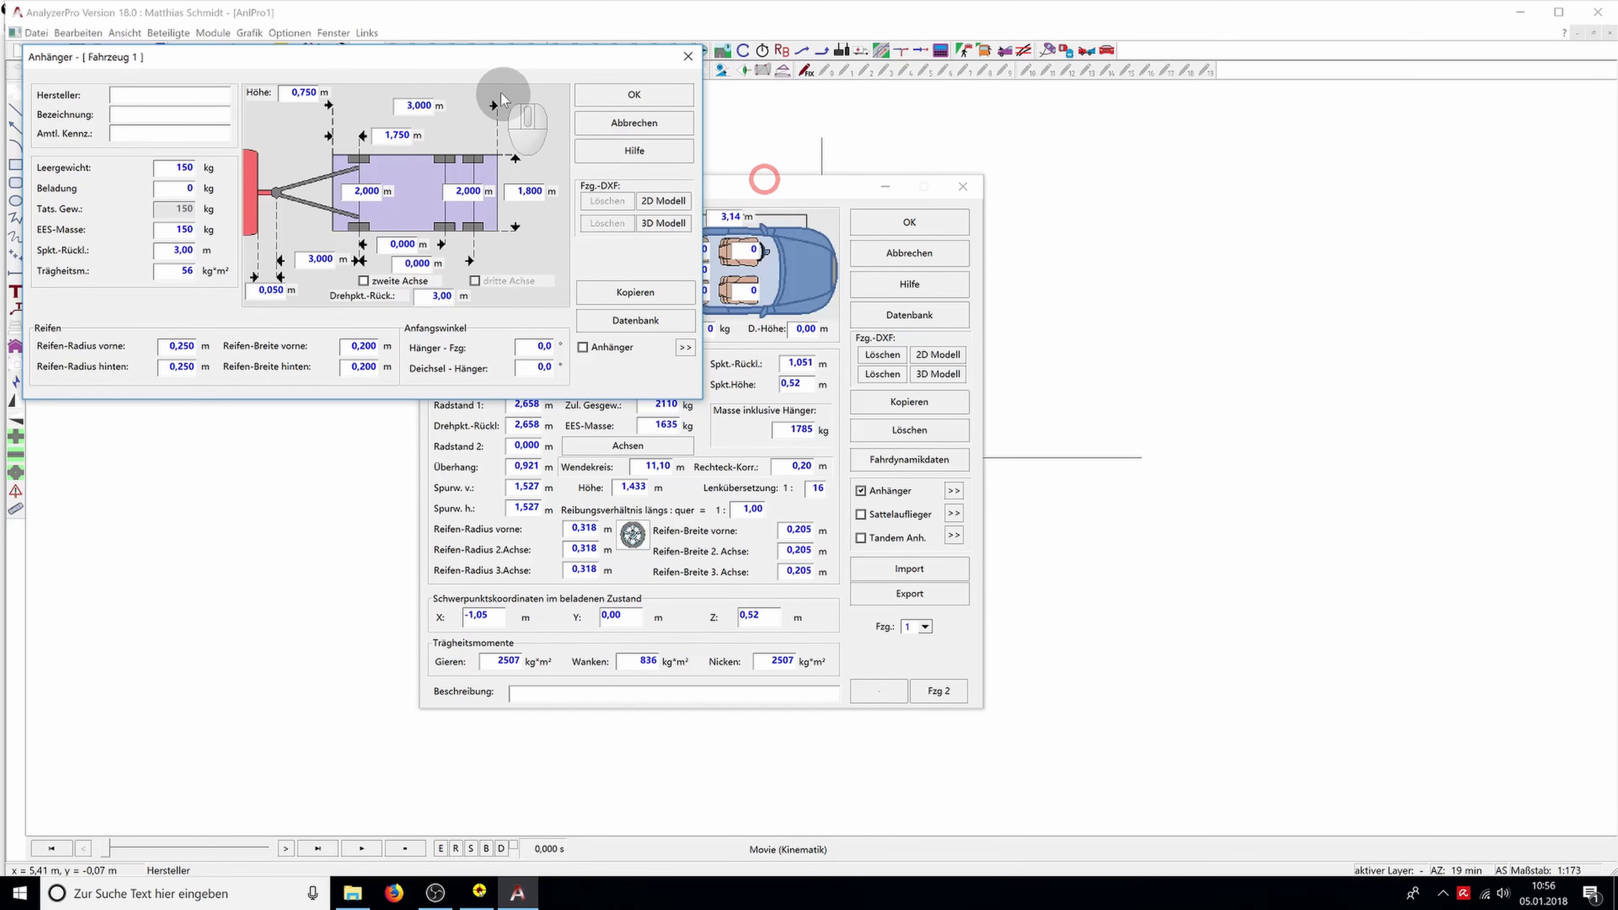
pyautogui.moveTo(484, 62); pyautogui.dragTo(951, 260)
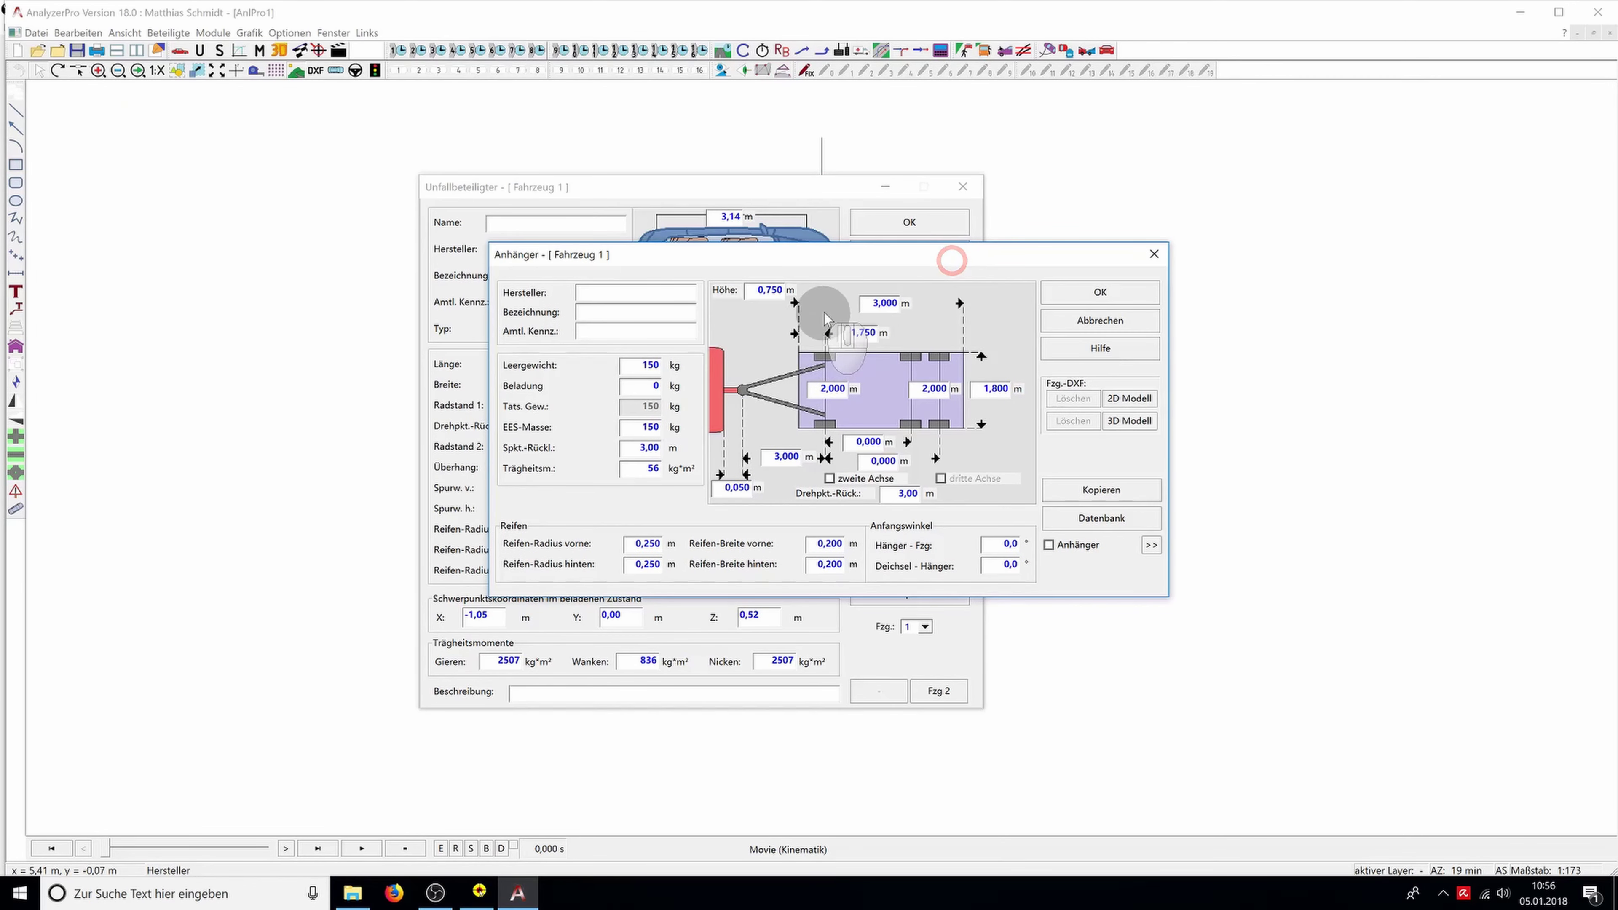
pyautogui.click(1057, 293)
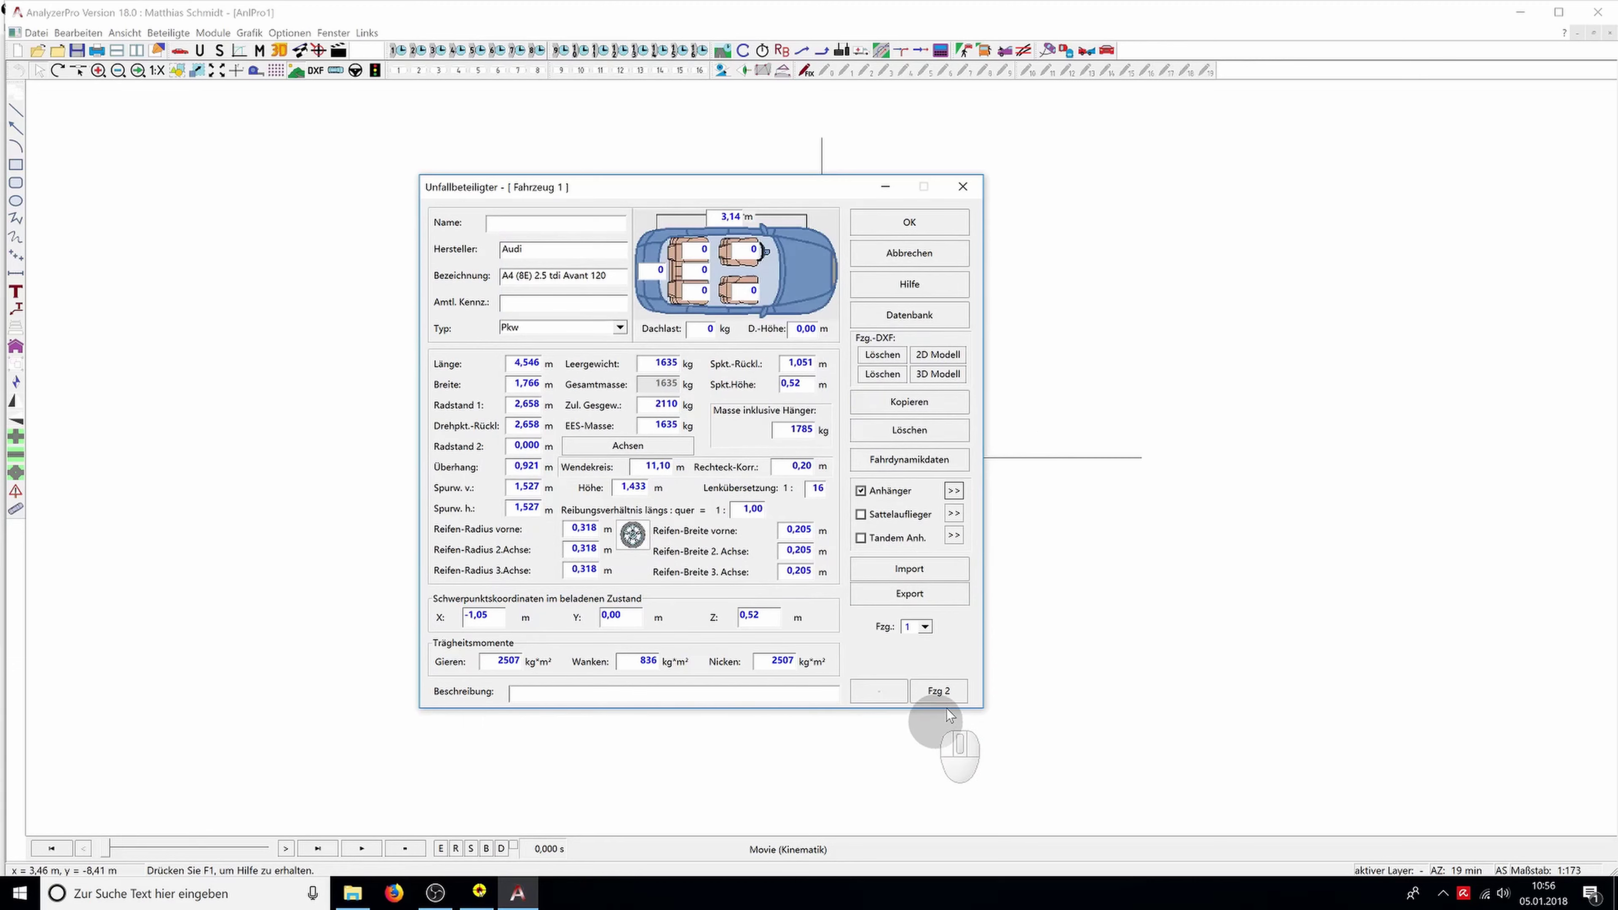
# Page forward from vehicle 1 through the data of the following vehicles
pyautogui.click(944, 690)
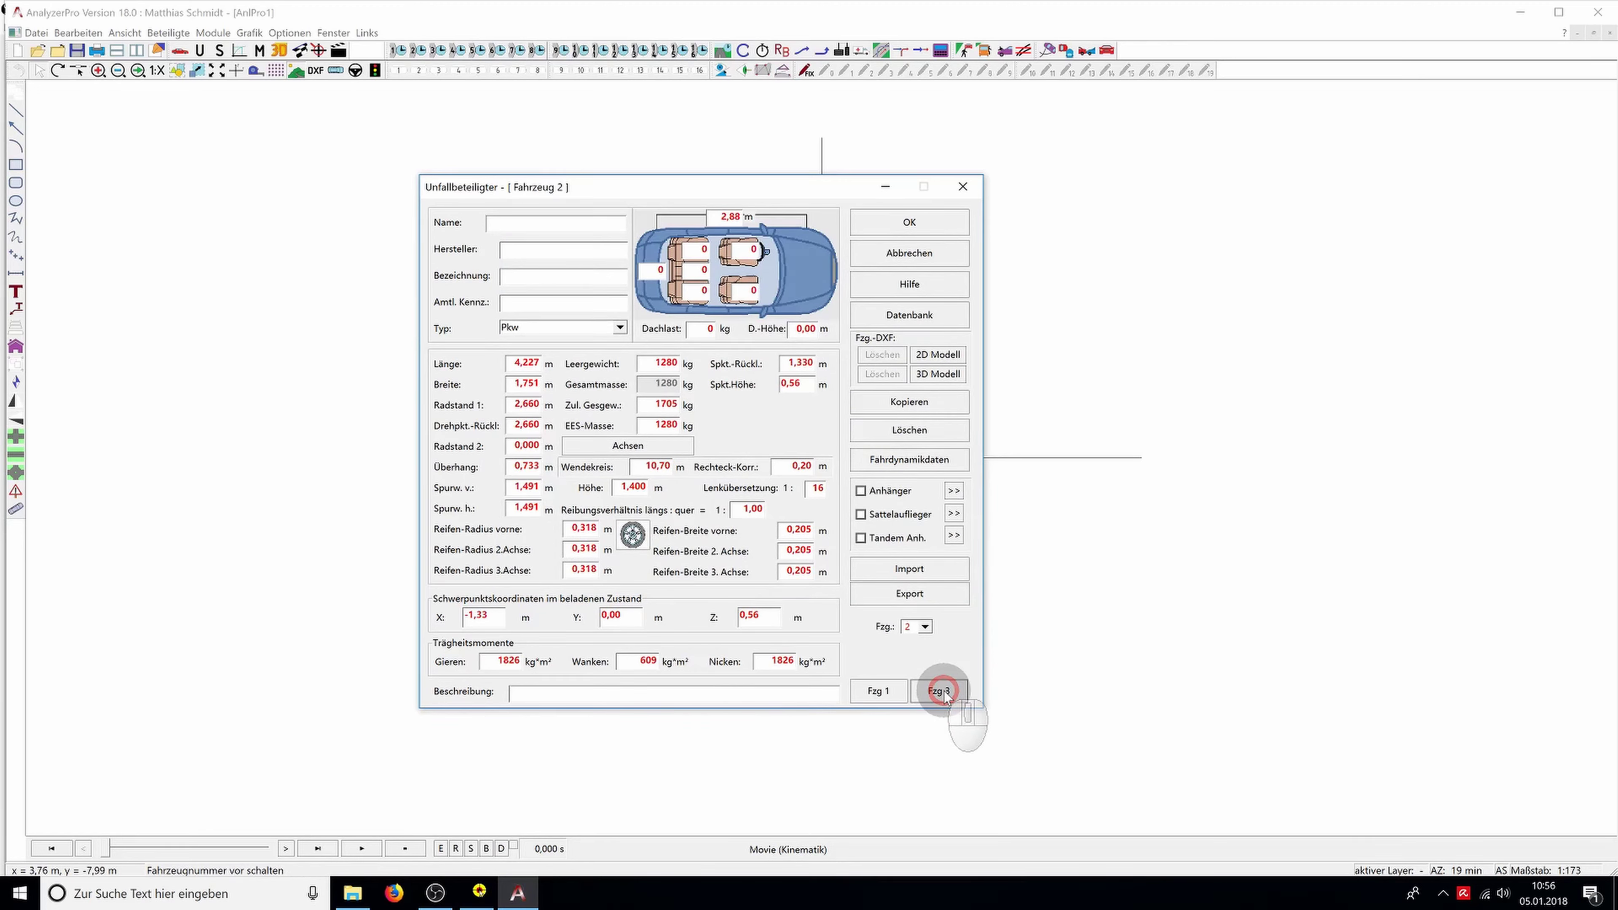
pyautogui.click(944, 690)
pyautogui.click(944, 690)
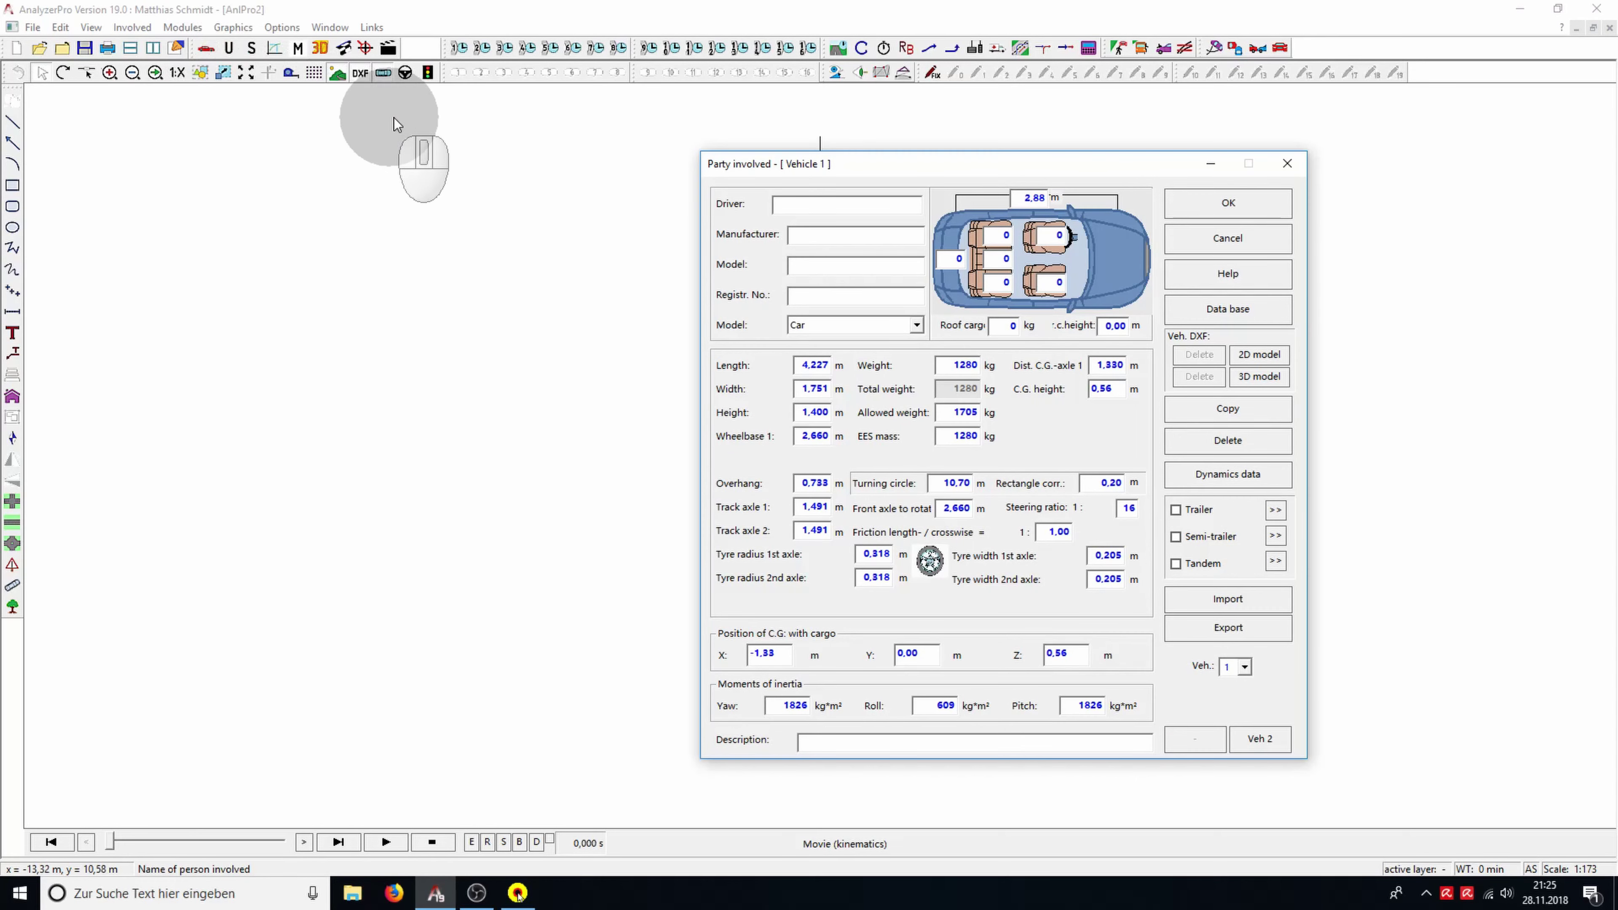
# Open the car database for vehicle 1 and accept the existing path to the Autoview database
pyautogui.click(1258, 320)
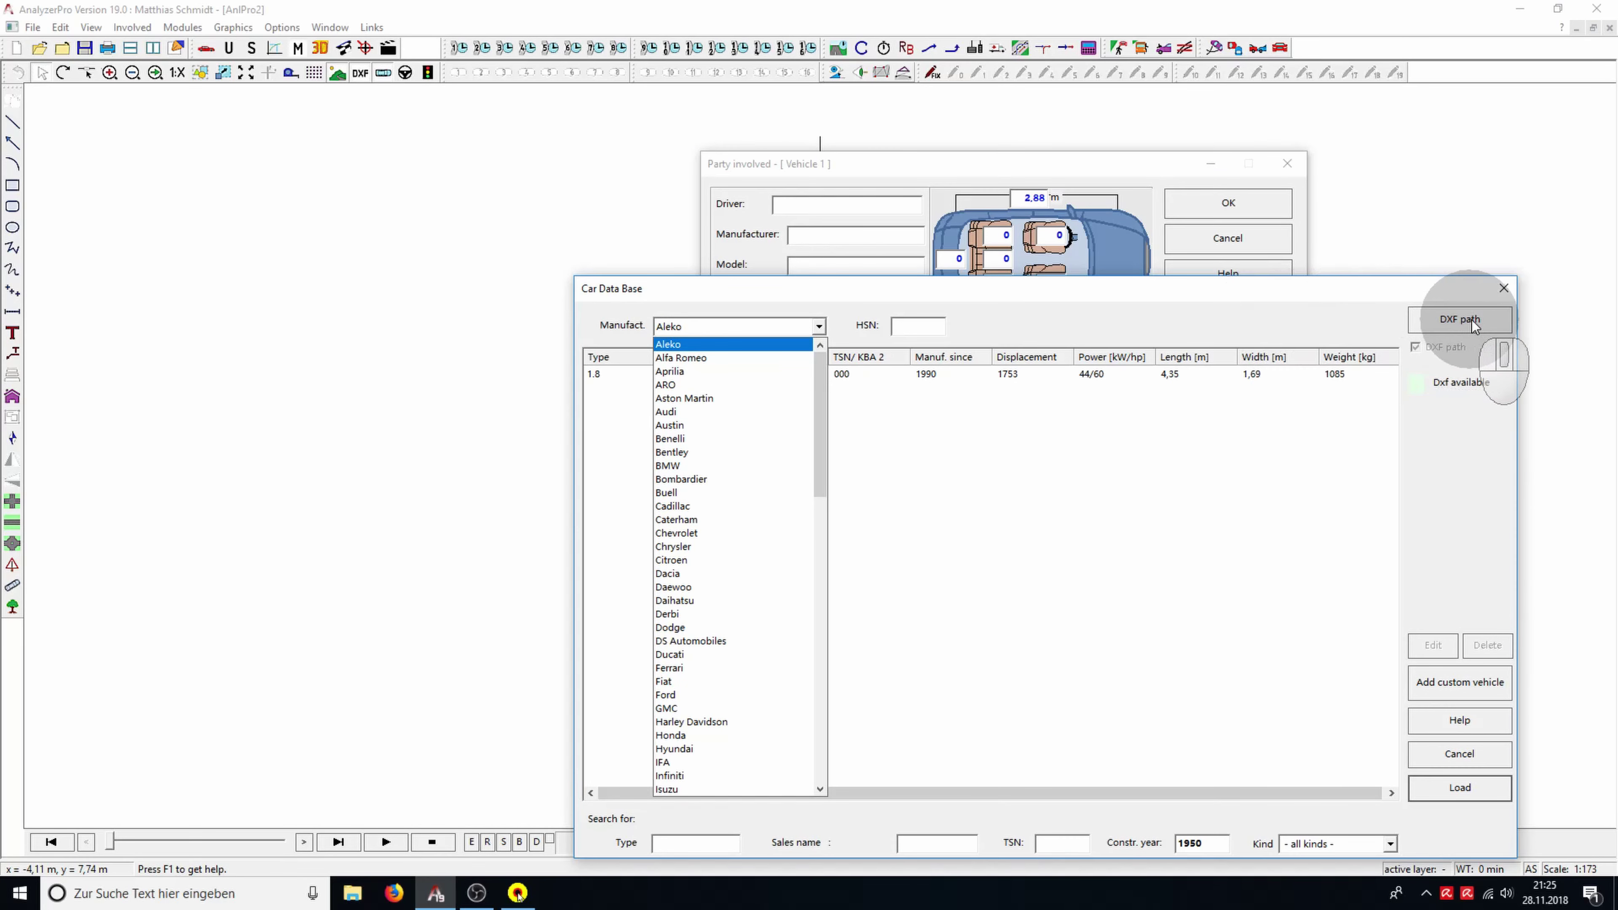
pyautogui.click(1485, 324)
pyautogui.click(1486, 325)
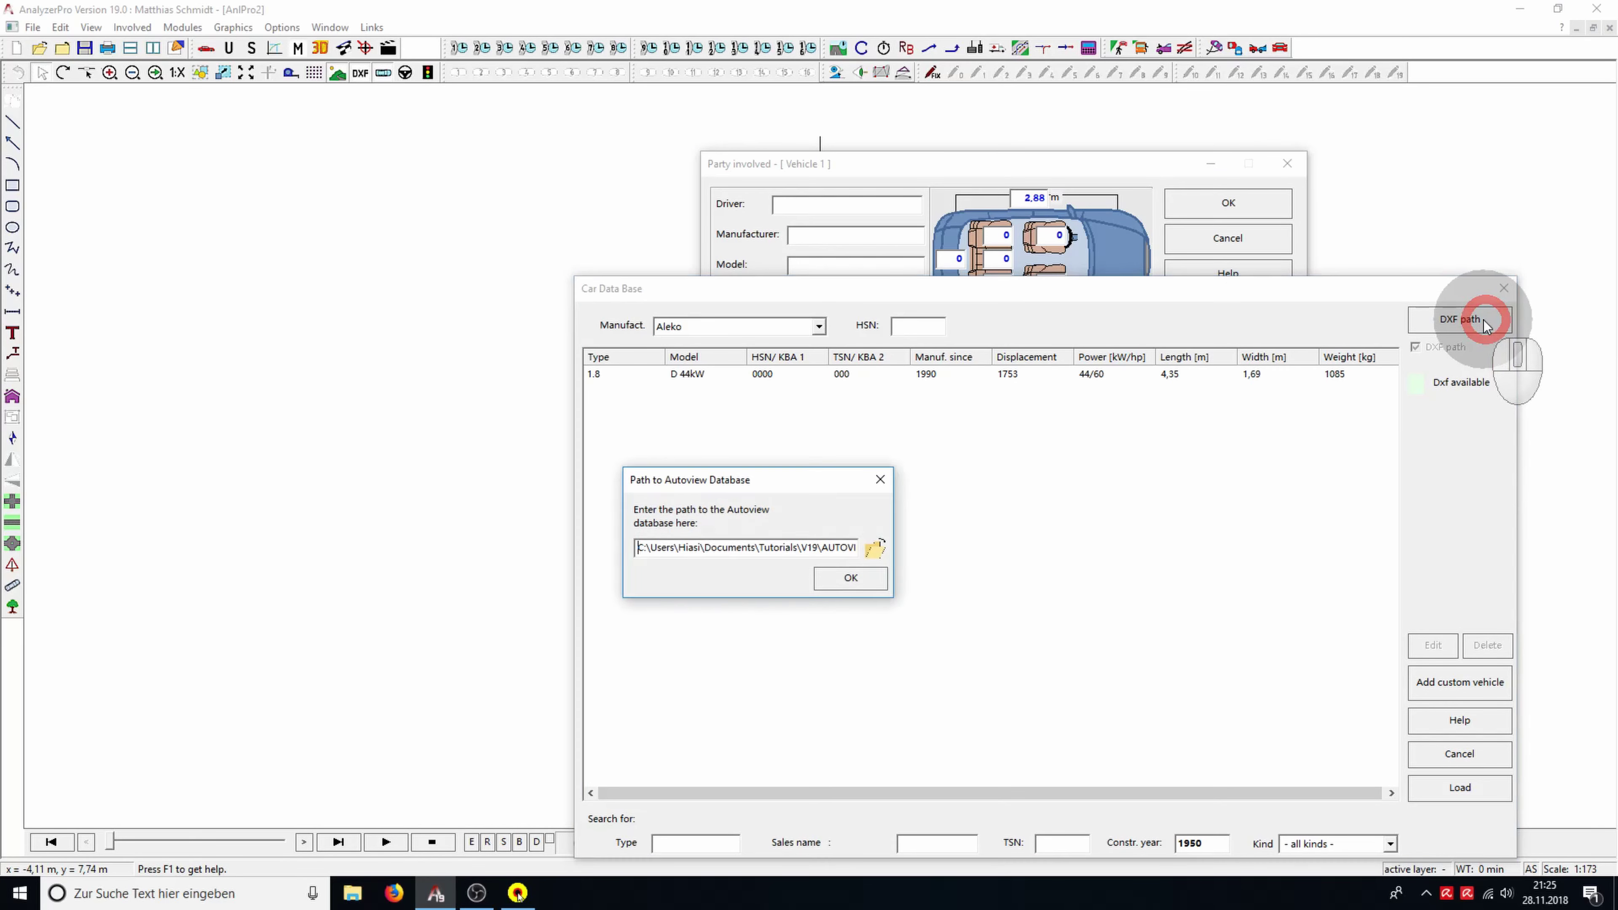
pyautogui.click(871, 586)
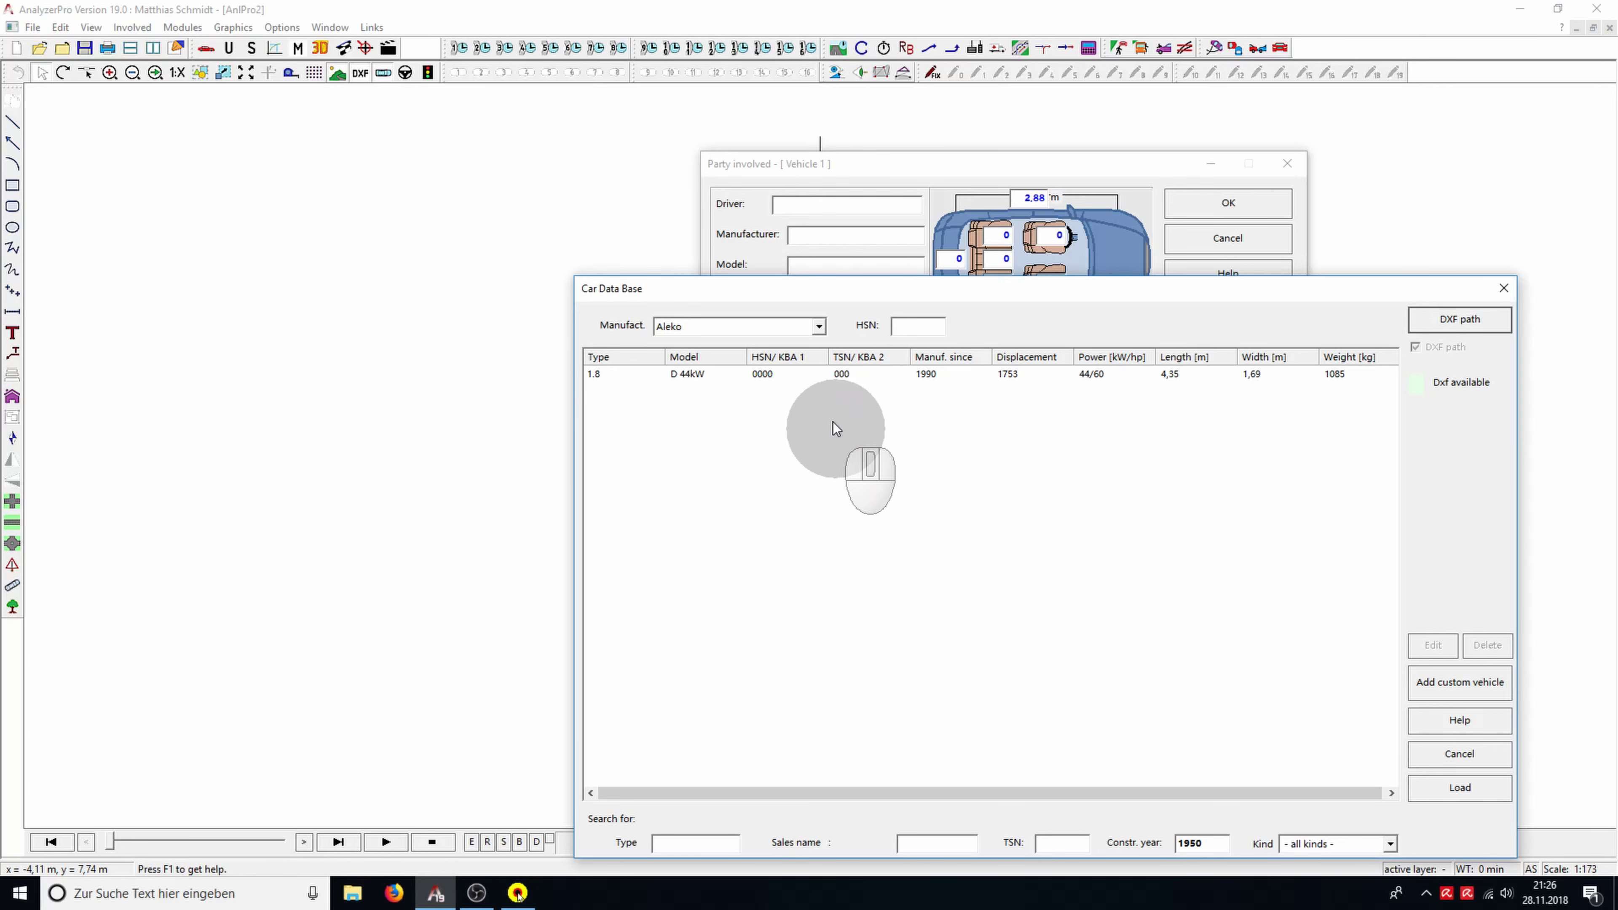
# Load the VW Beetle Cabrio with TSN AIB, built since 2006, as vehicle 1 and accept its data
pyautogui.click(818, 326)
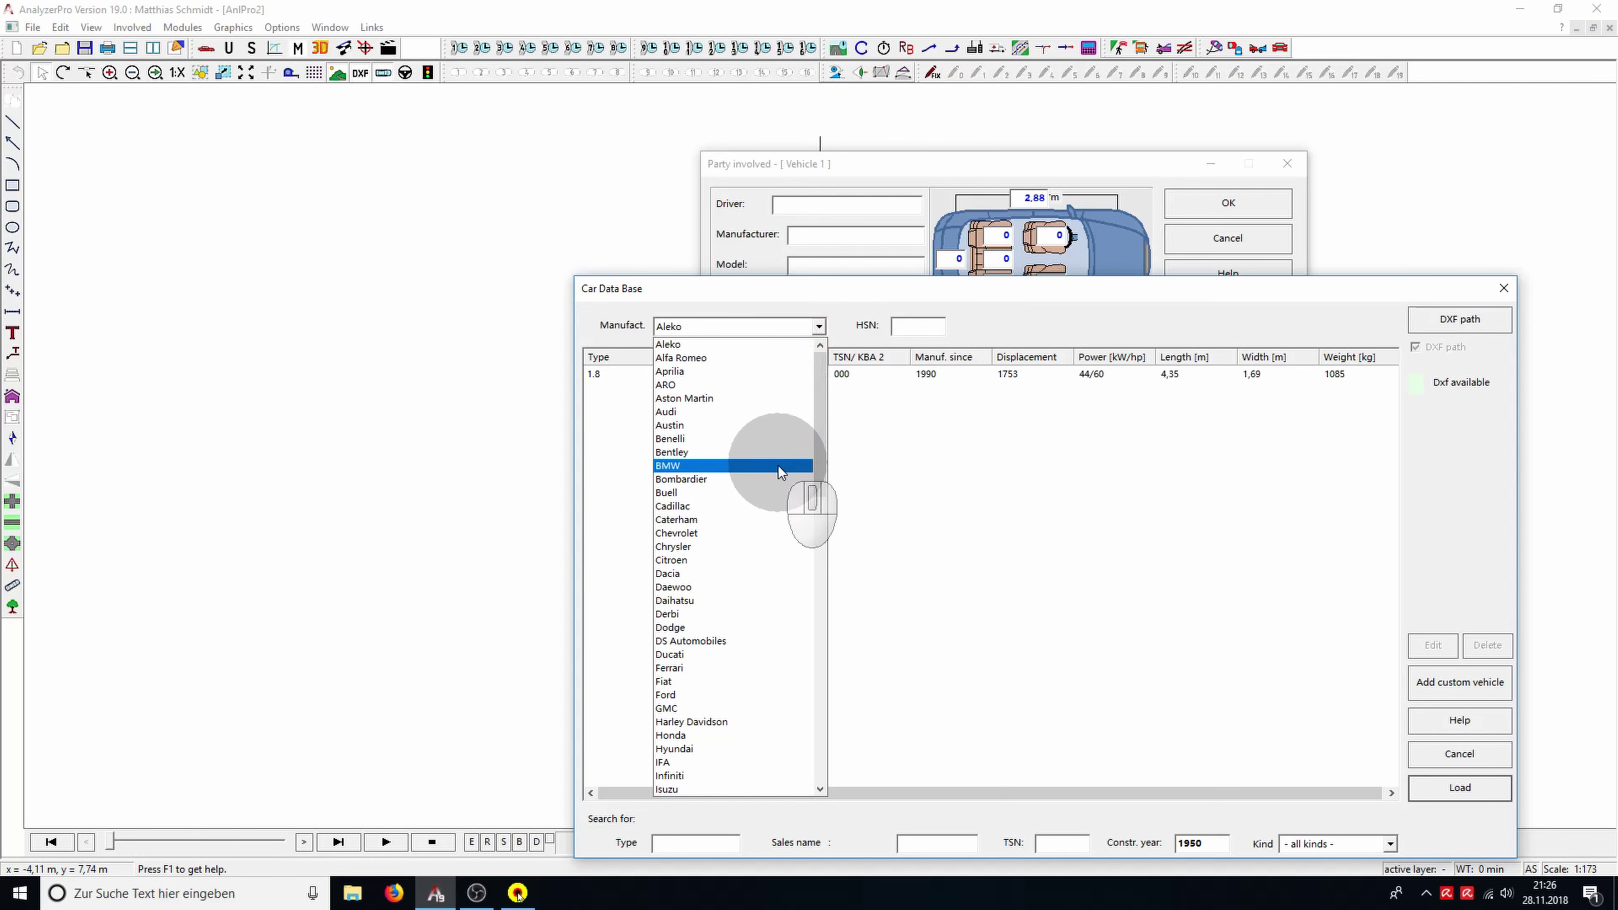
pyautogui.scroll(-4, 772, 497)
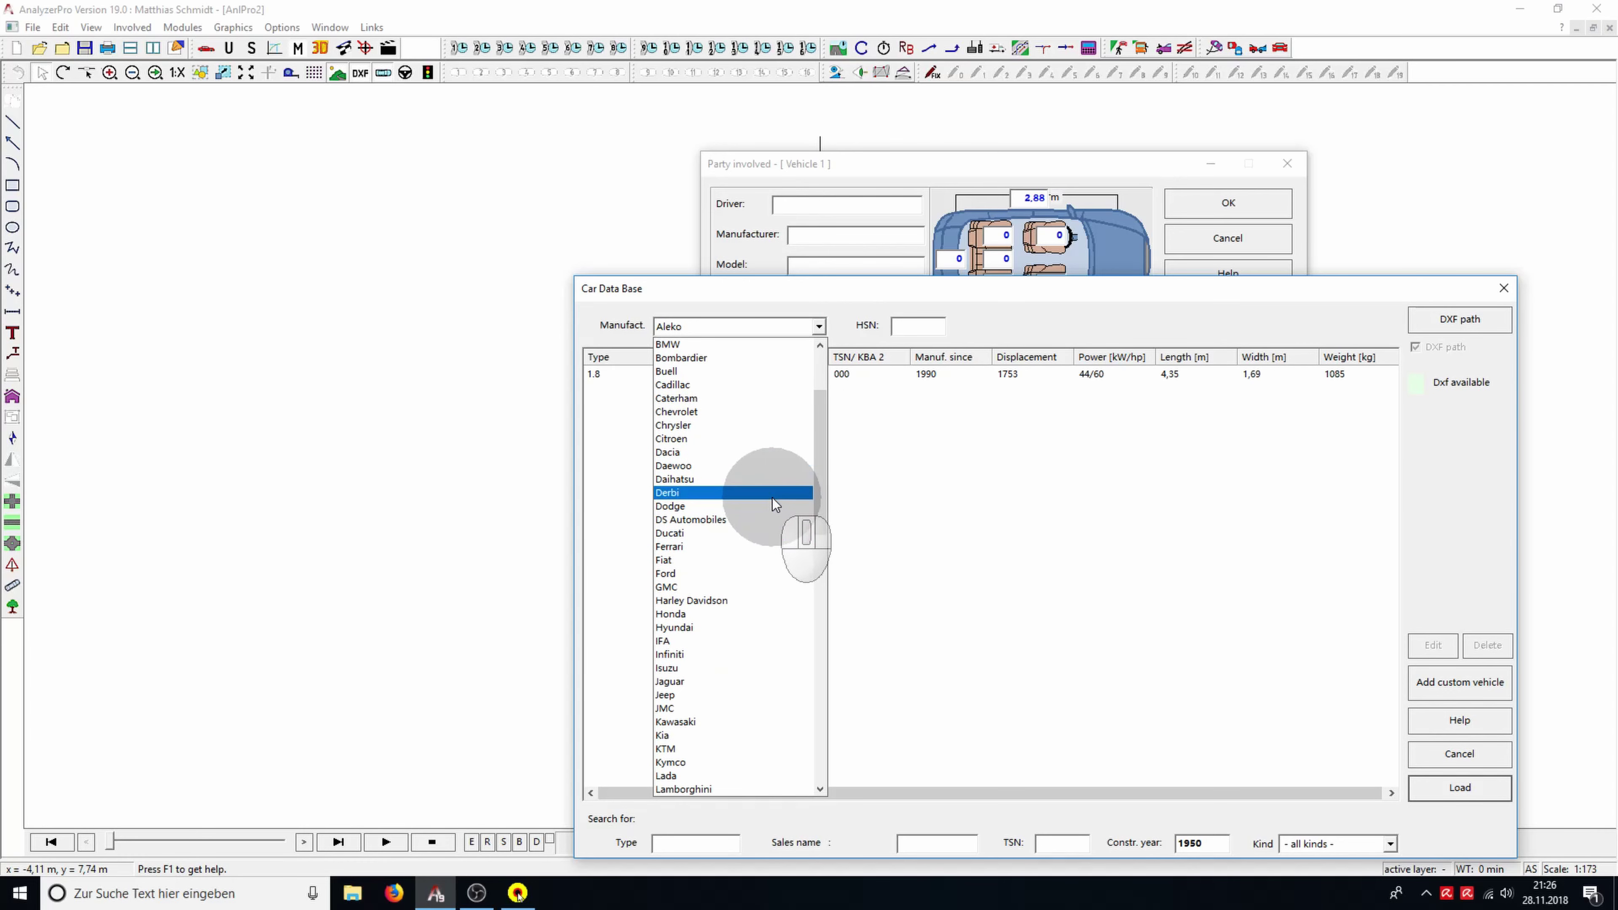
pyautogui.scroll(-10, 772, 497)
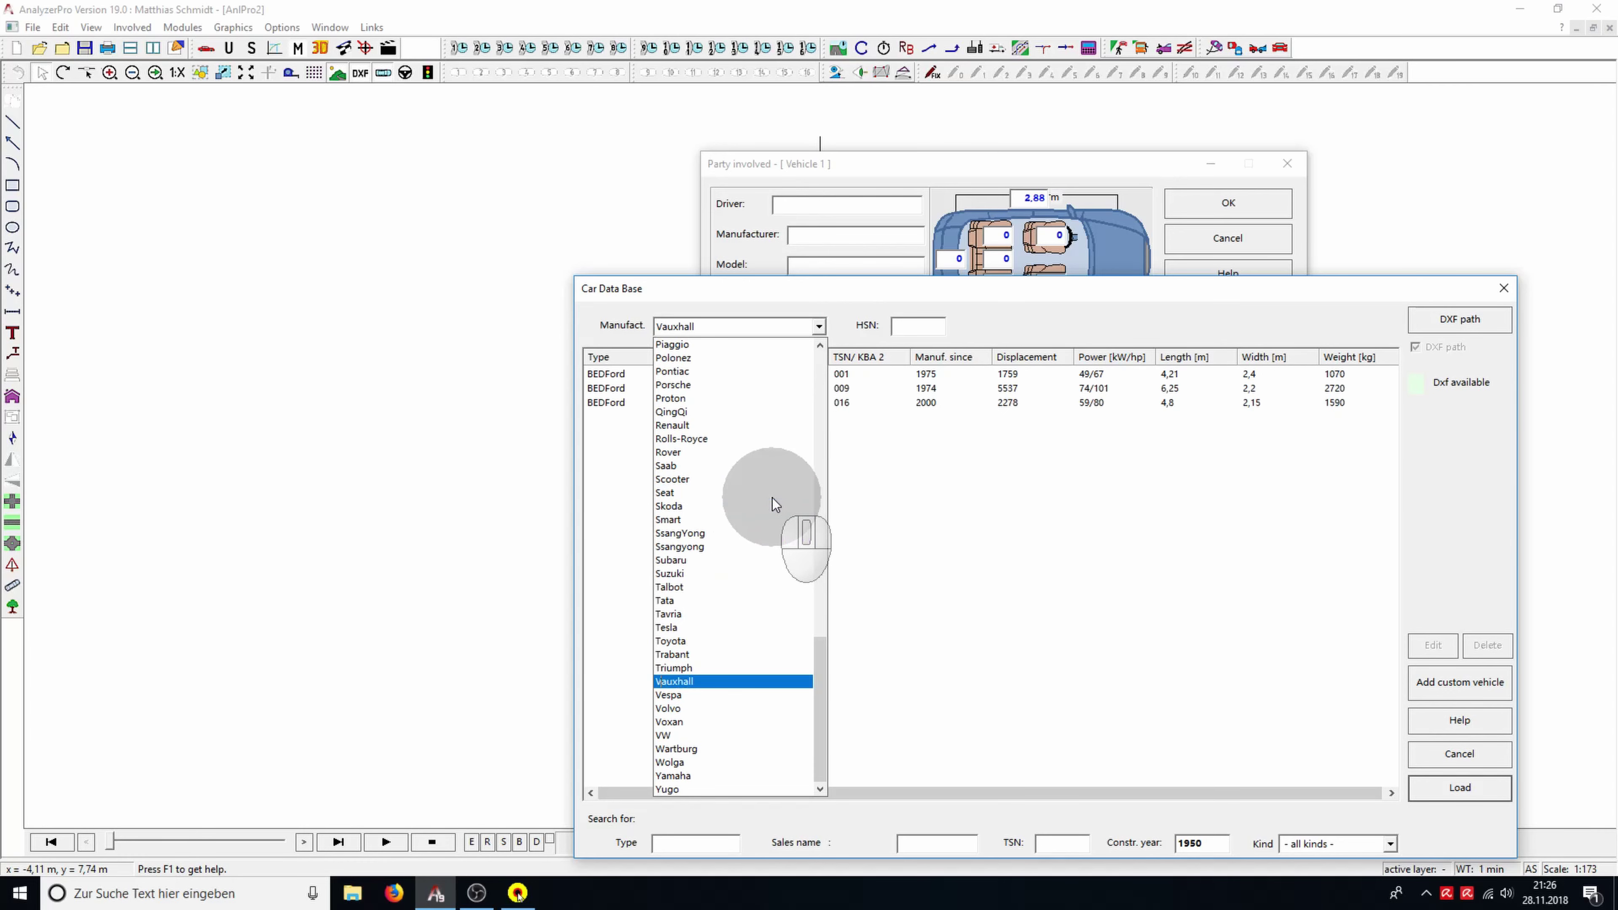
pyautogui.click(742, 738)
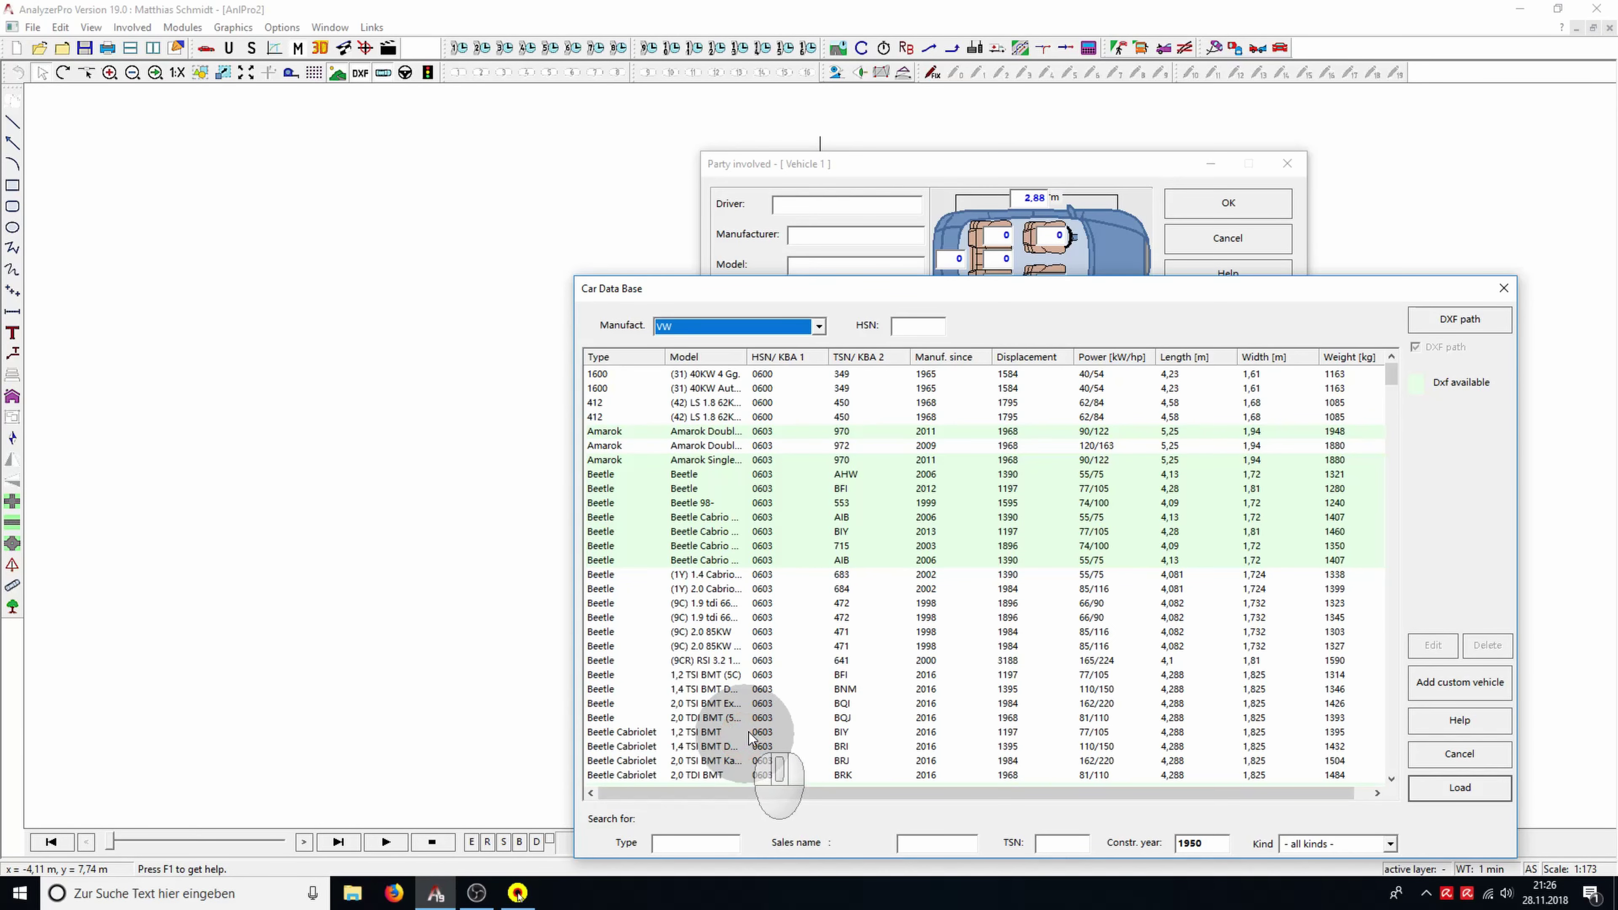
pyautogui.click(888, 532)
pyautogui.click(889, 560)
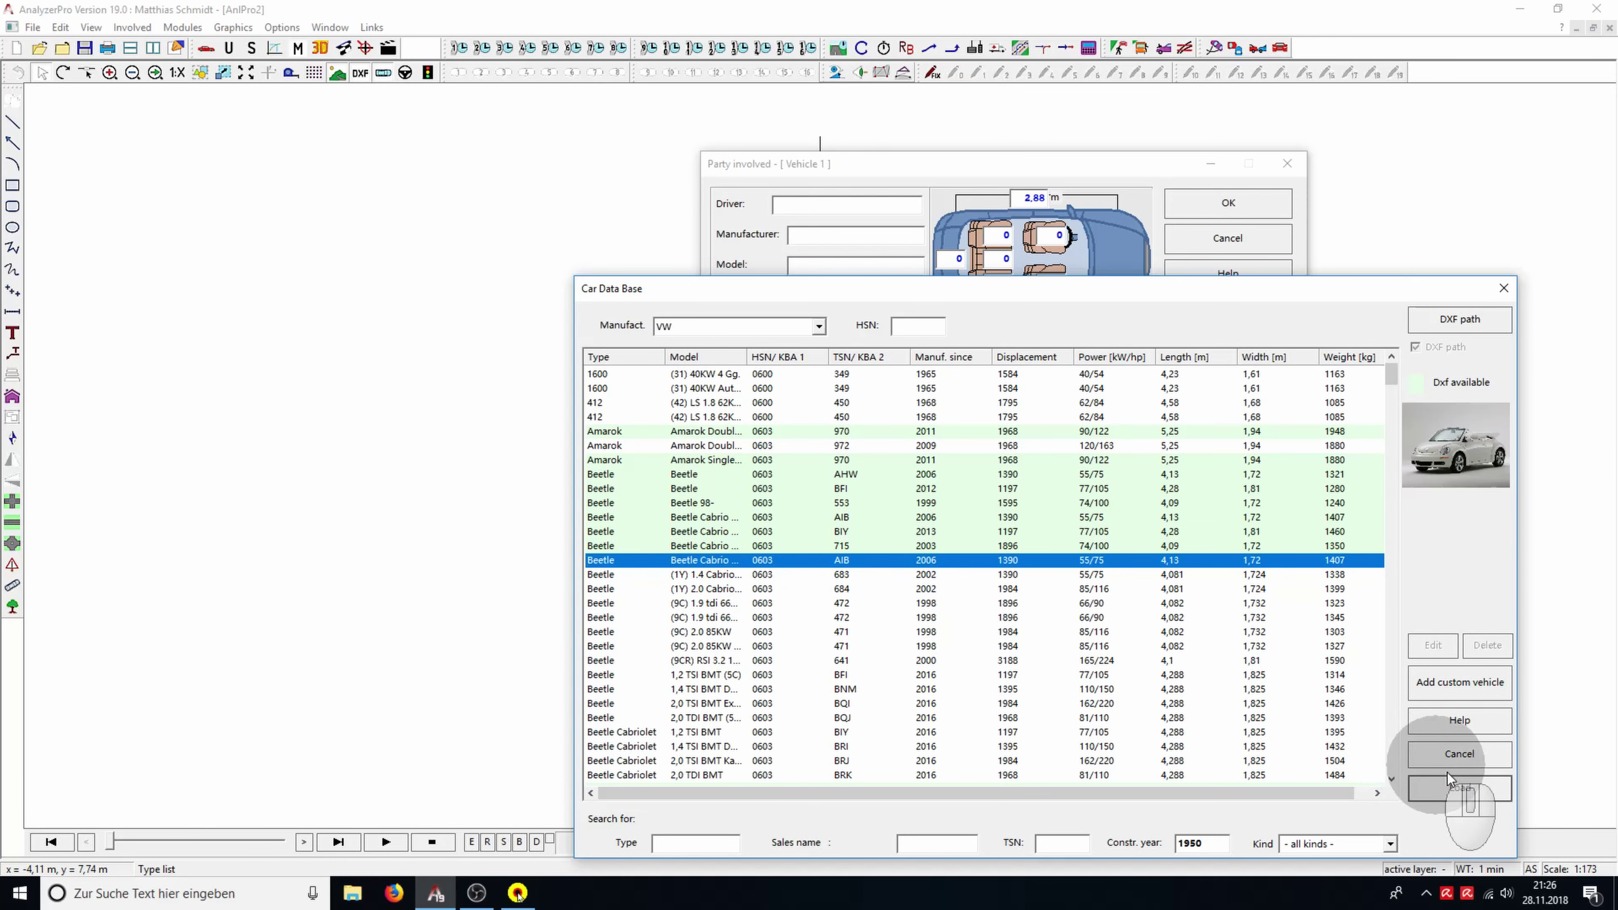
pyautogui.click(1459, 788)
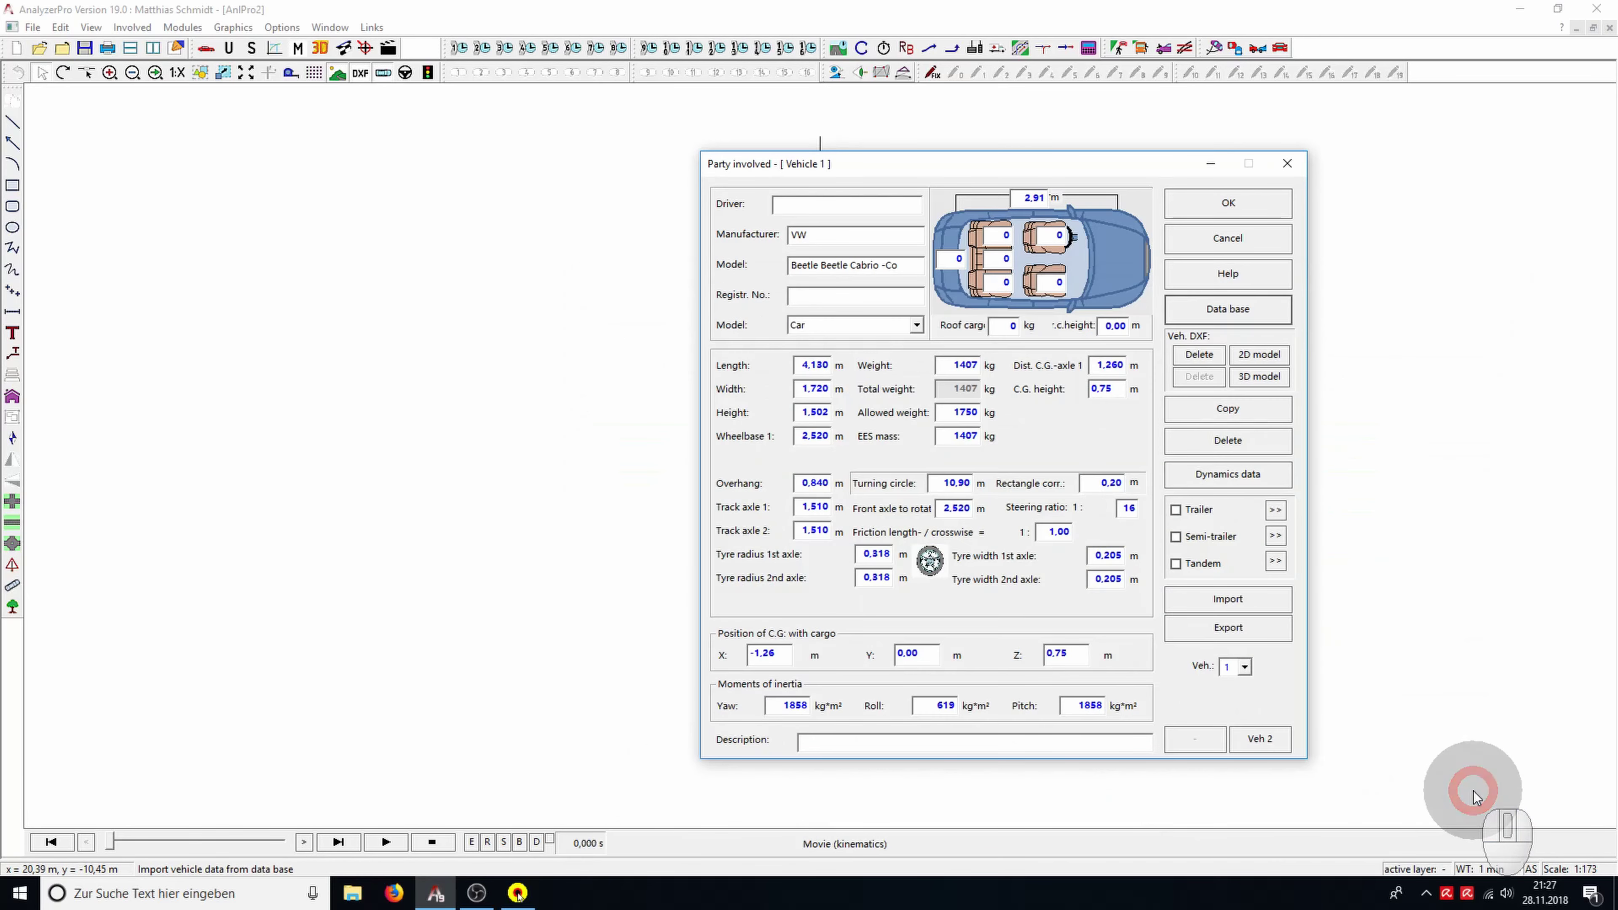
pyautogui.click(1227, 203)
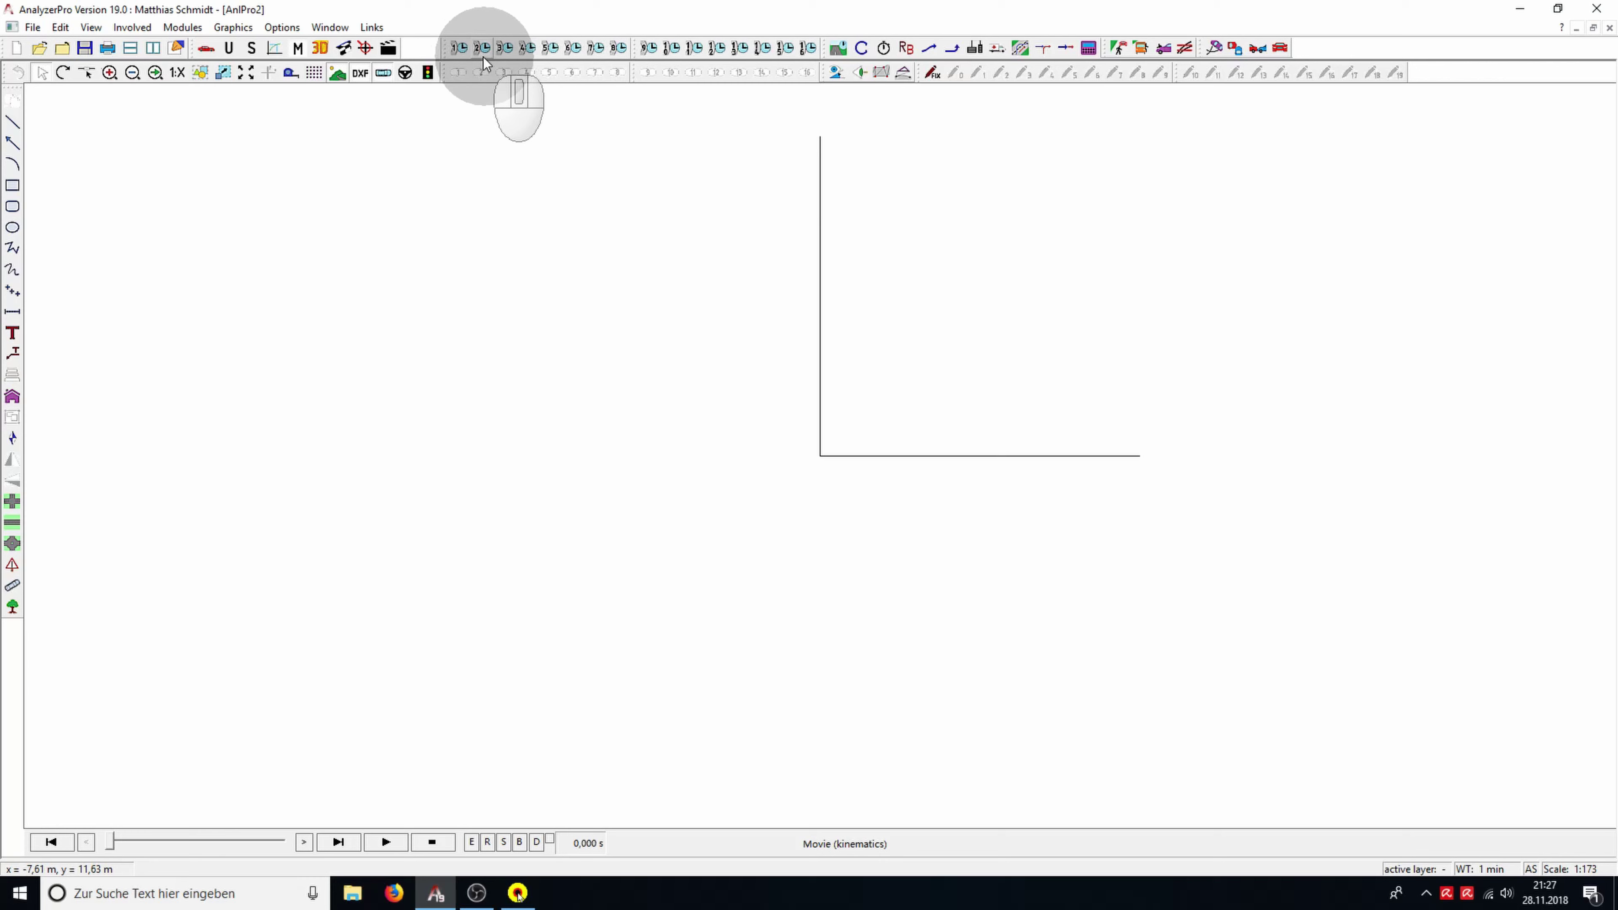
# Set a 10 s time interval for phase 1 in vehicle 1's distance-time data, calculate it and accept the result
pyautogui.click(460, 48)
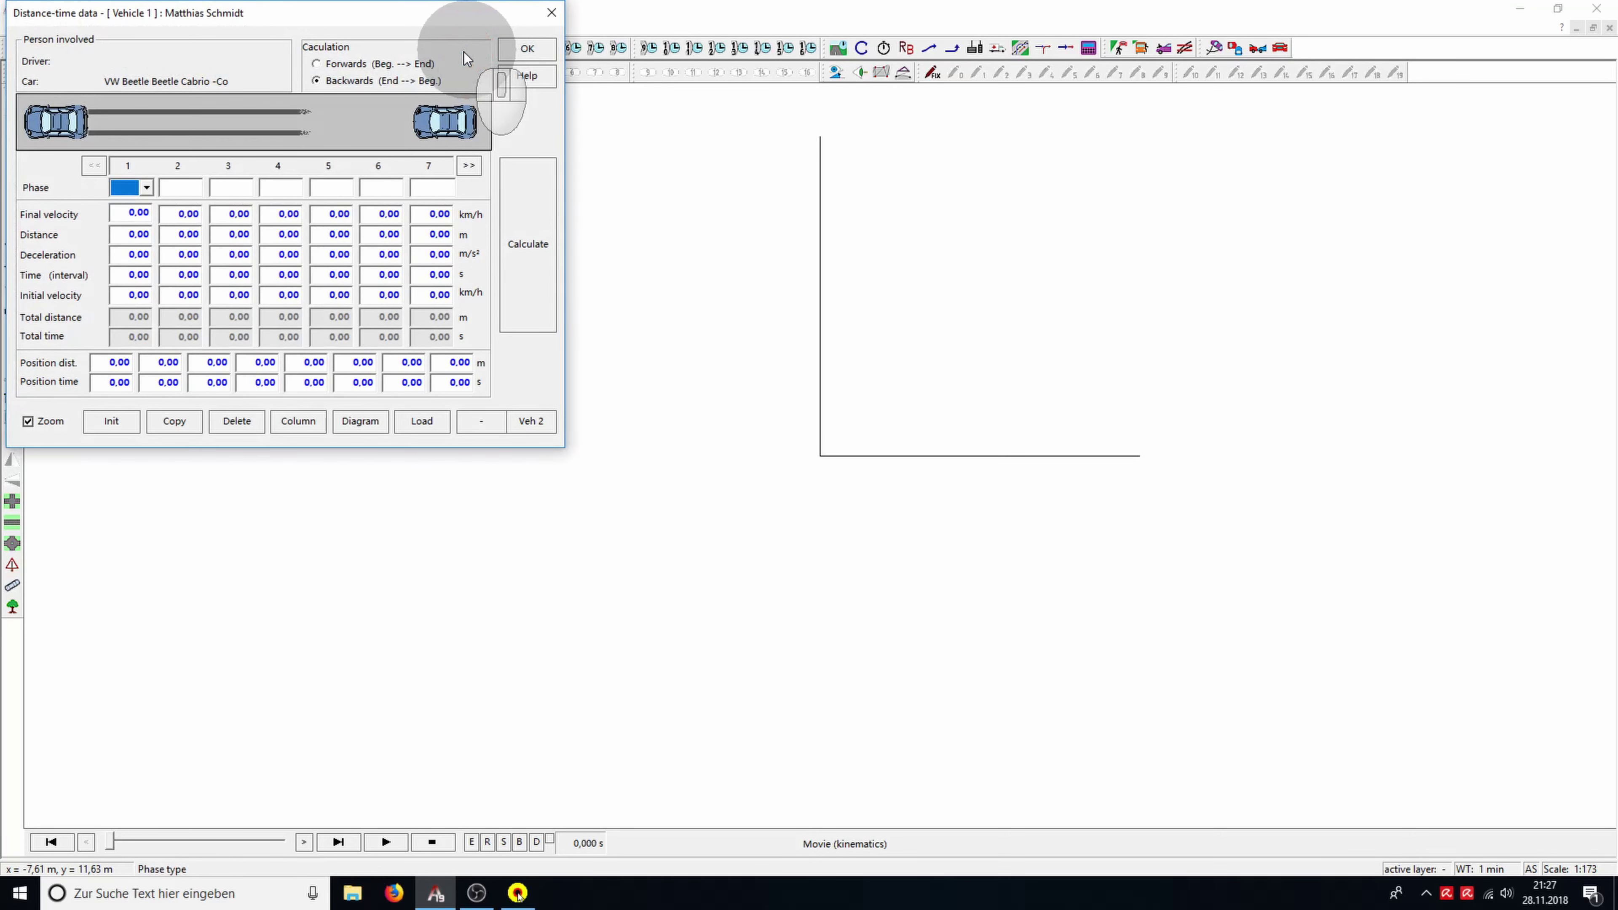
pyautogui.click(129, 270)
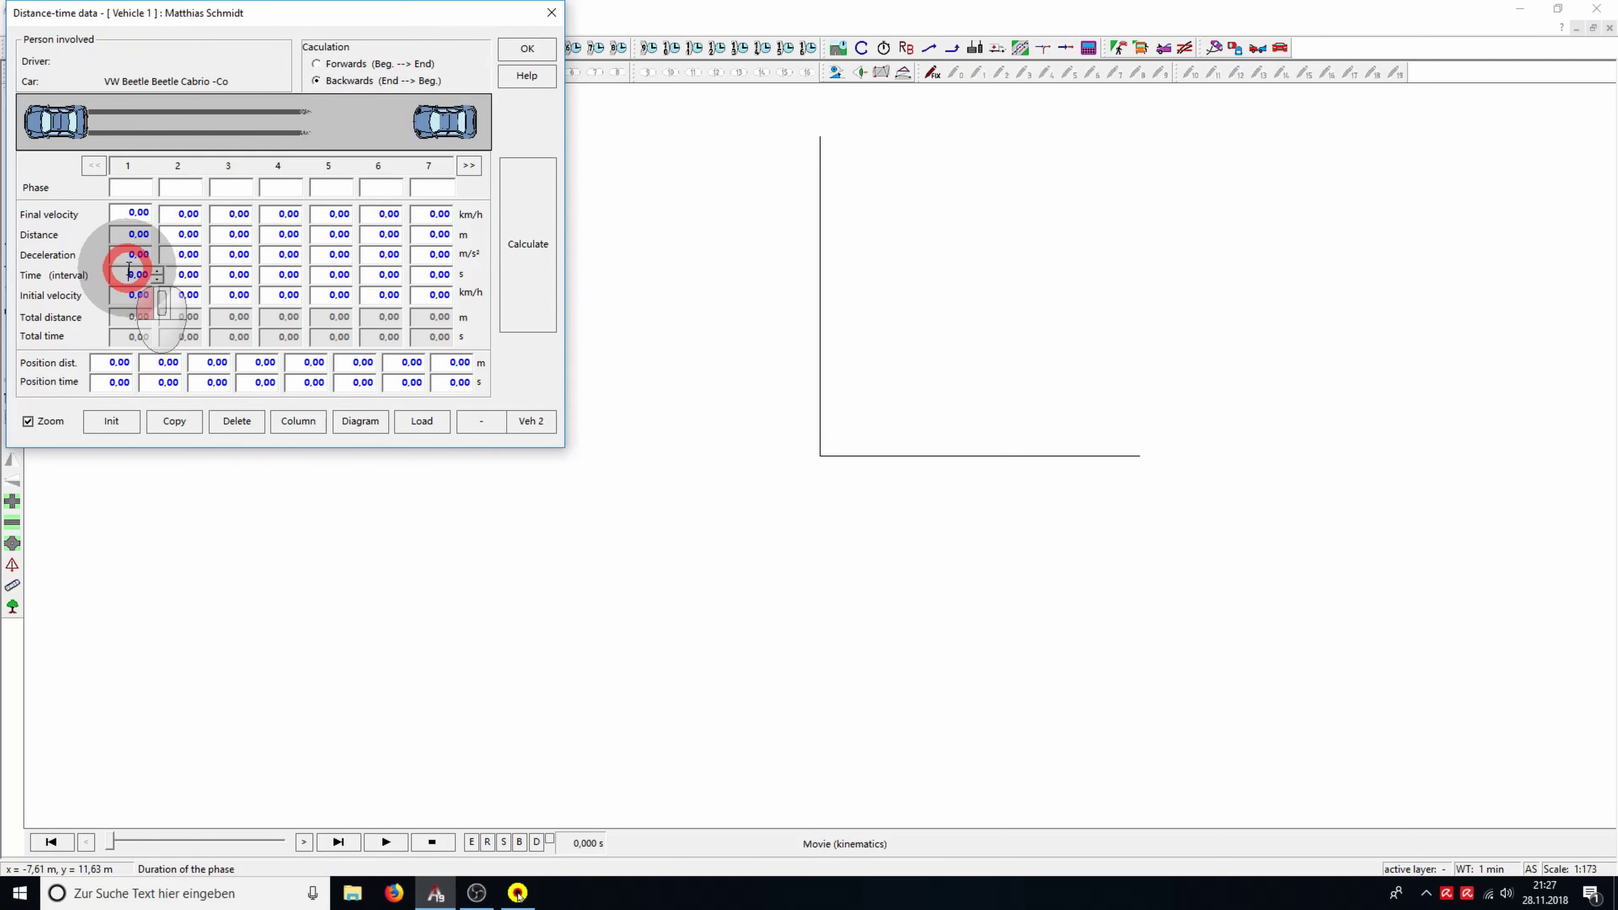
pyautogui.write('10')
pyautogui.click(545, 255)
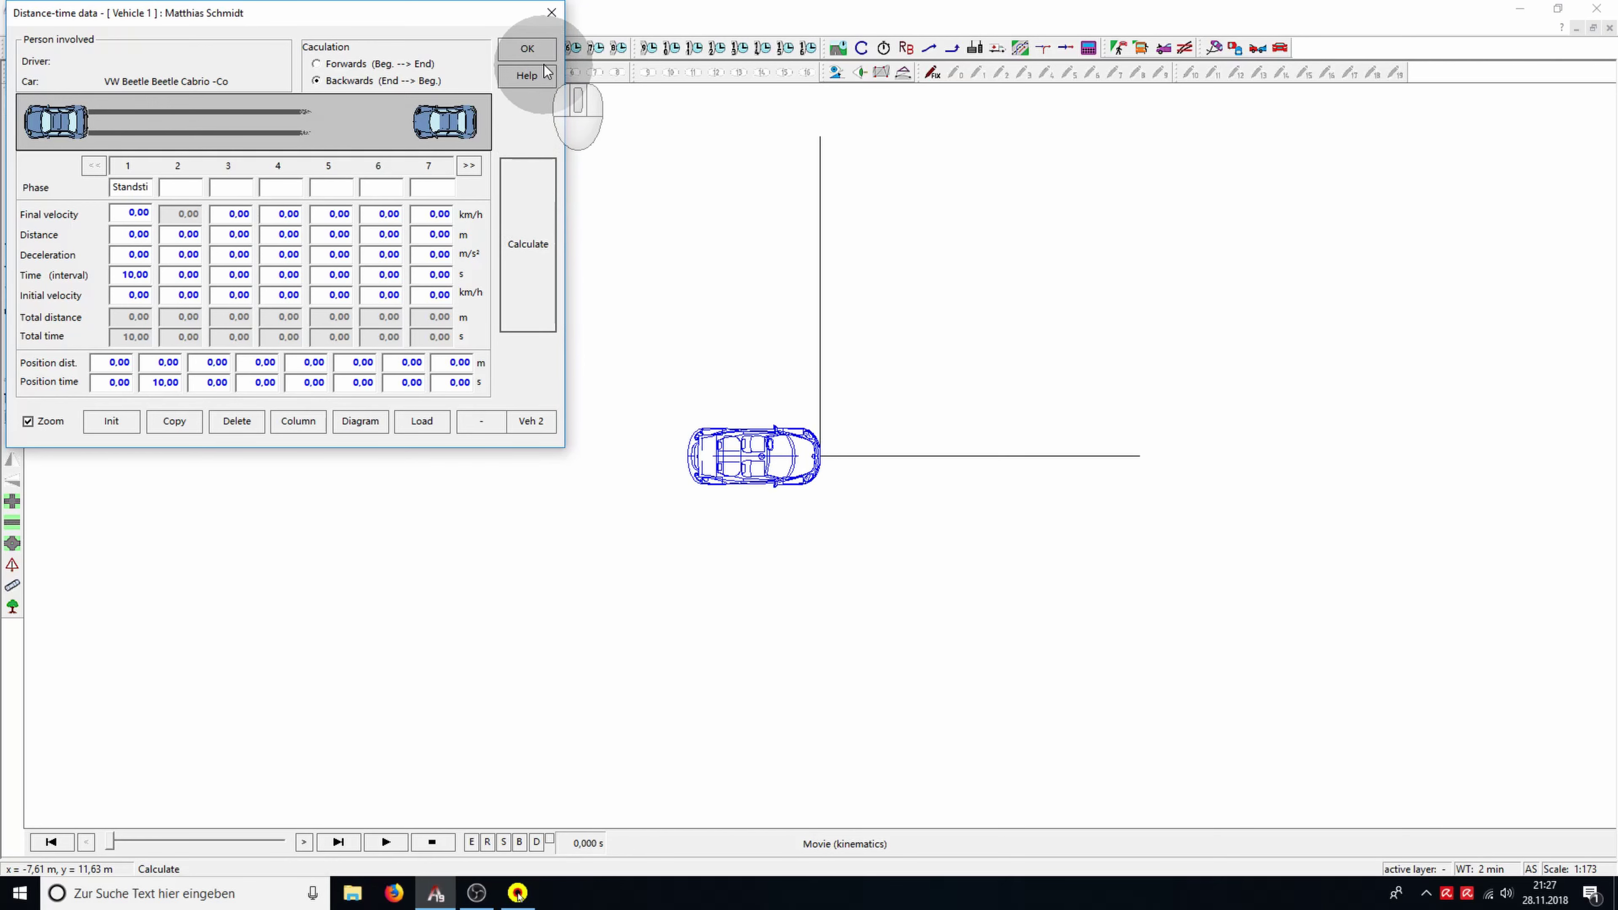
pyautogui.click(543, 53)
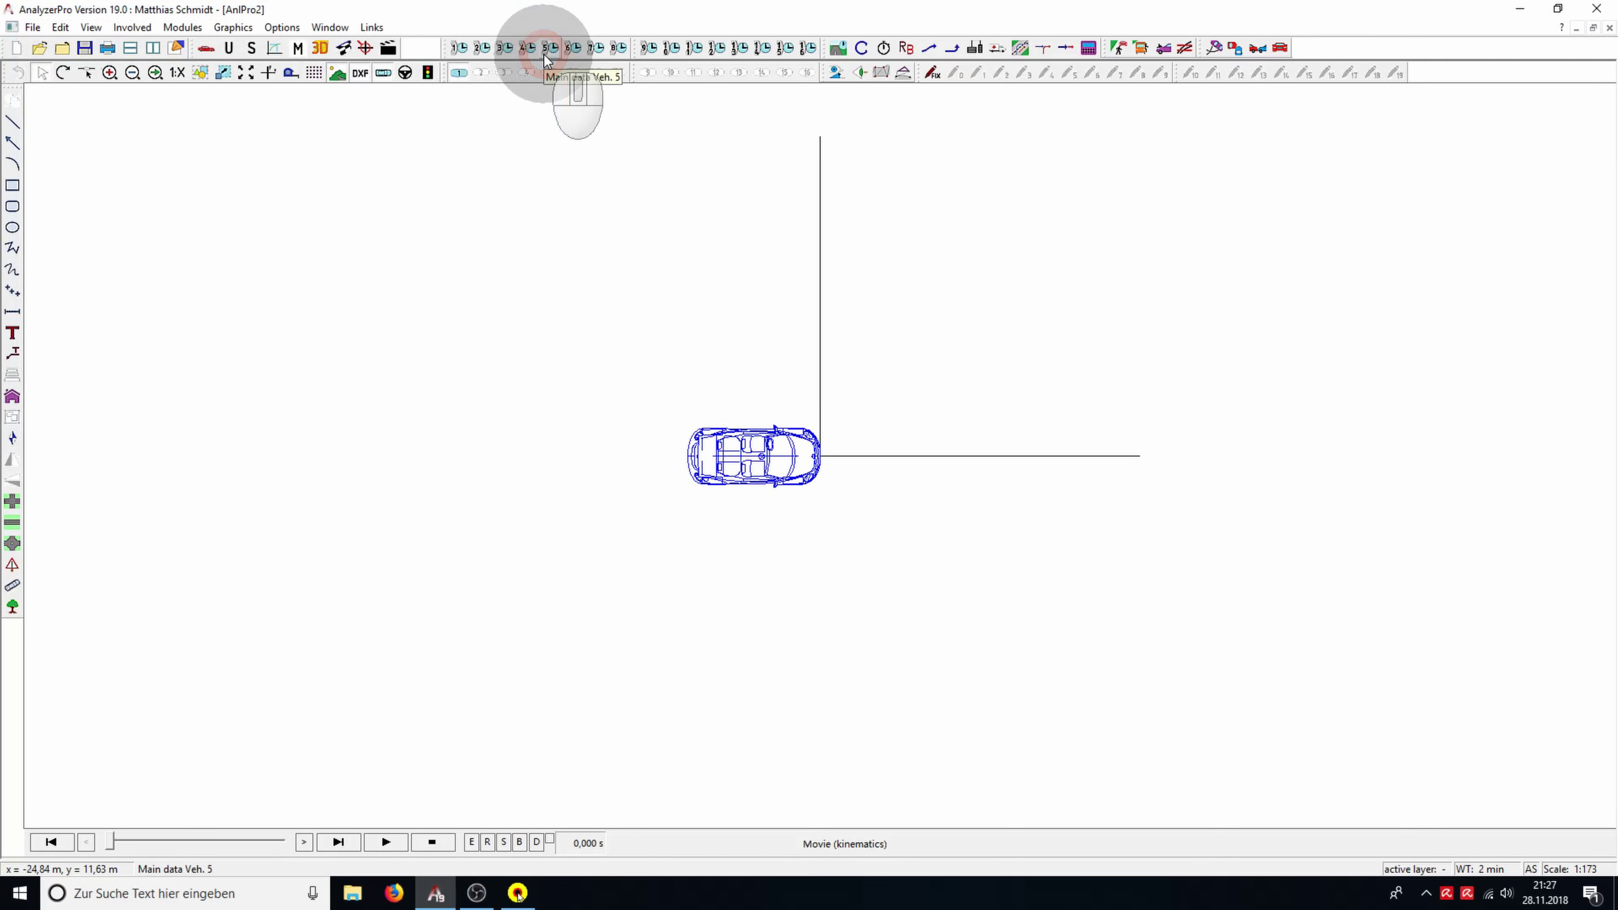